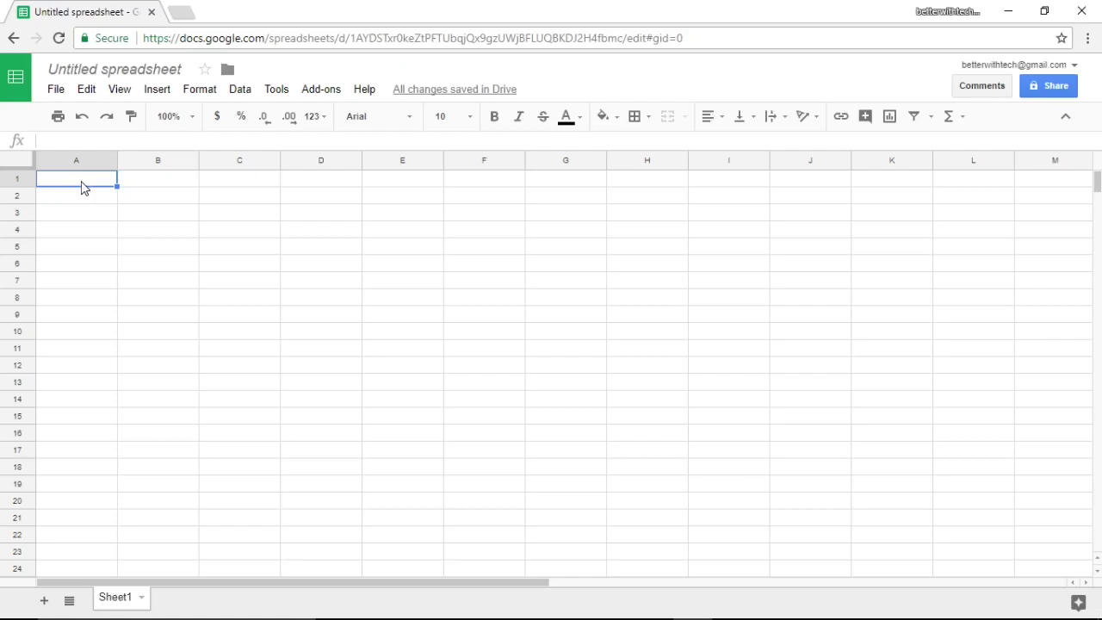
Step: Enter the text "hello" in cell A1 and the number 354 in cell A2
type("hello")
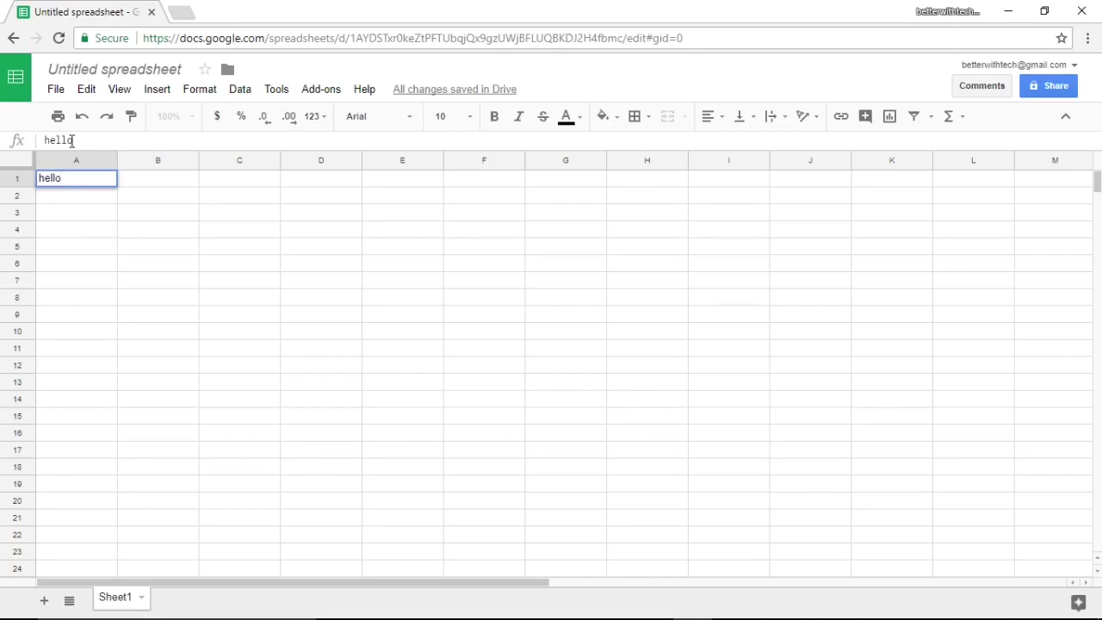
left_click(74, 199)
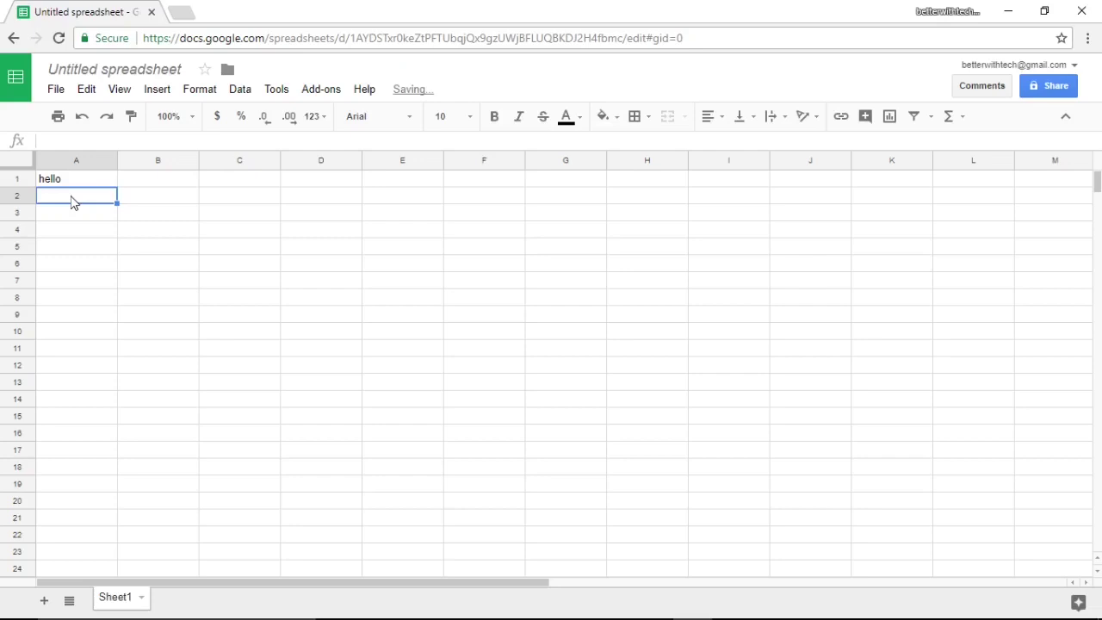
type("354")
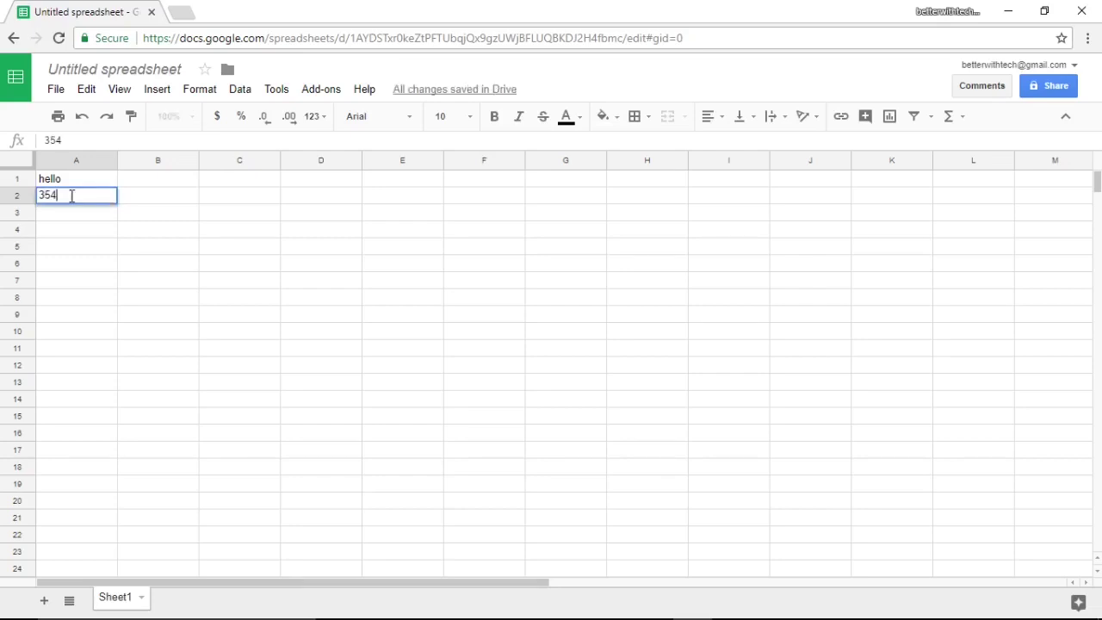
left_click(84, 178)
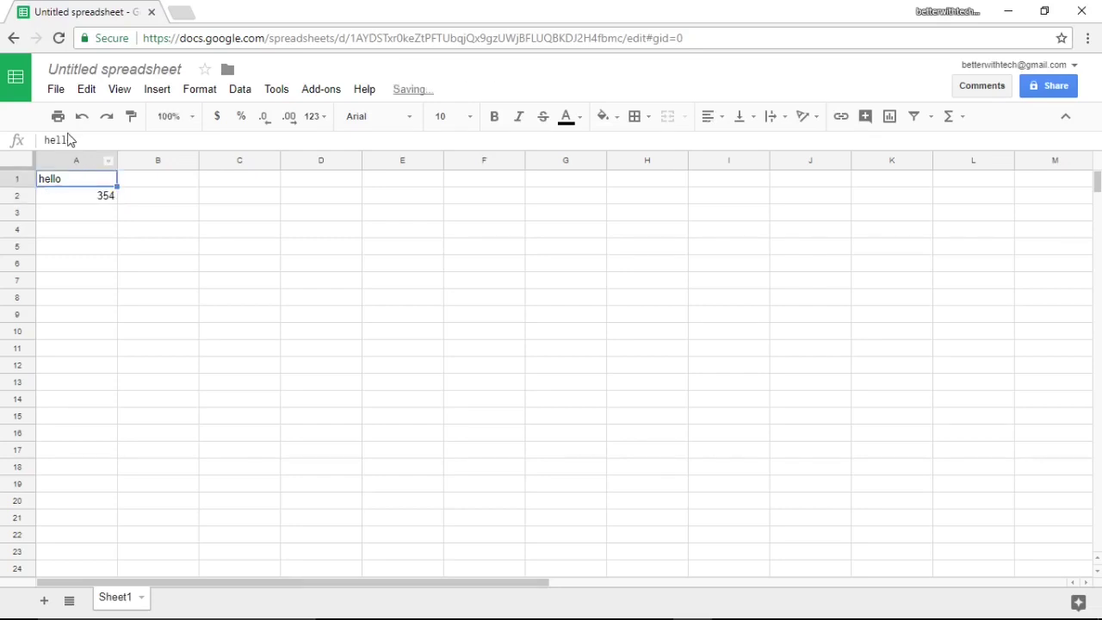
Step: Clear the contents of cell A2 and cell A1
left_click(79, 198)
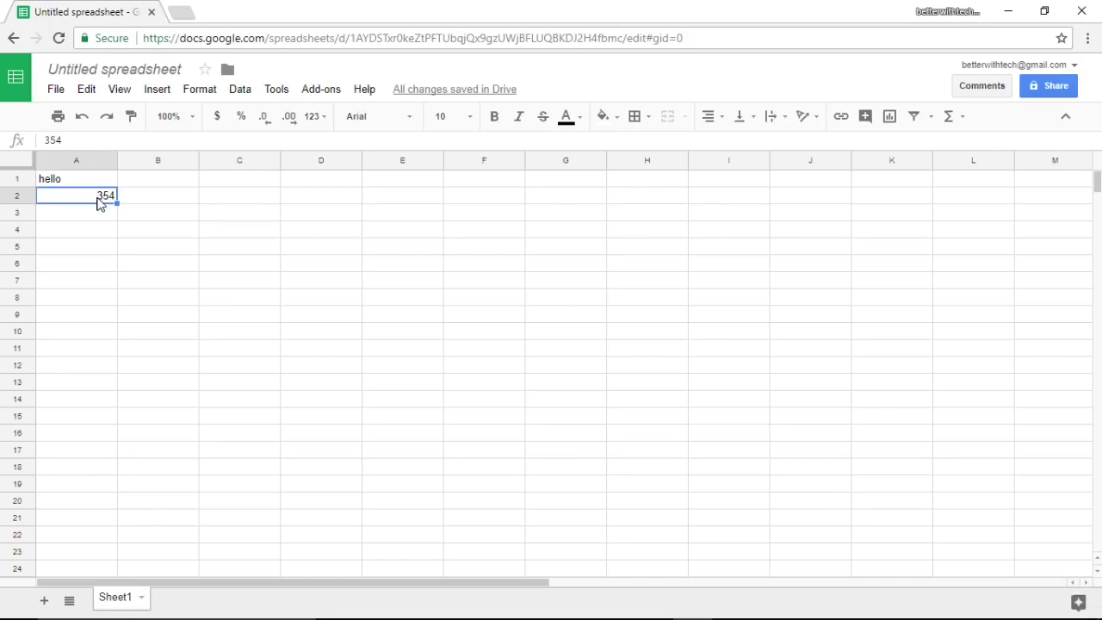
key("Delete")
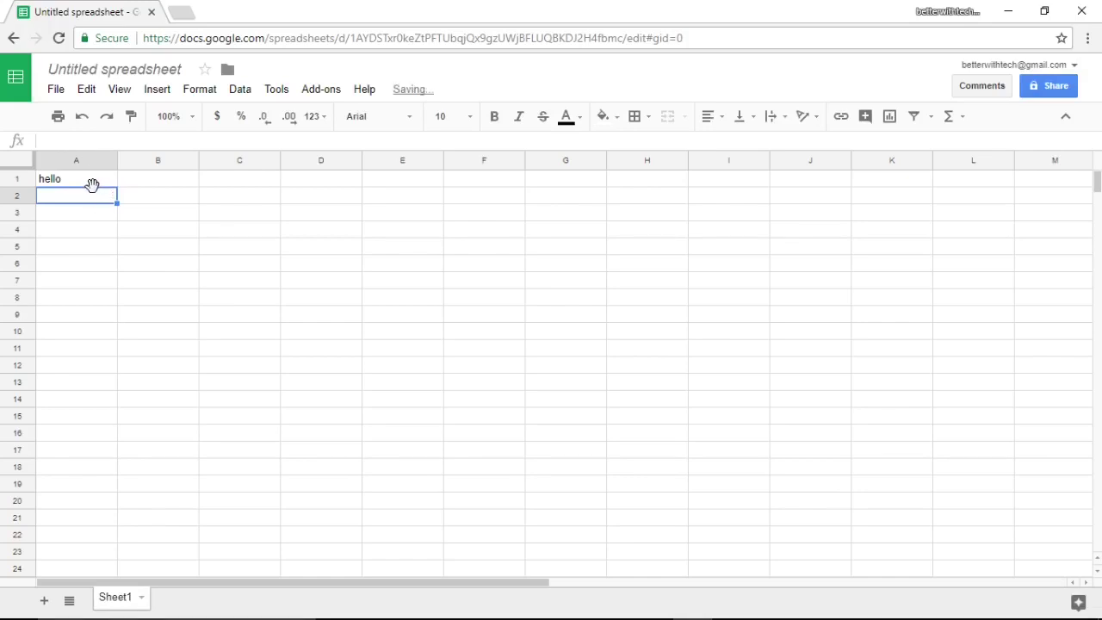
left_click(90, 179)
key("Delete")
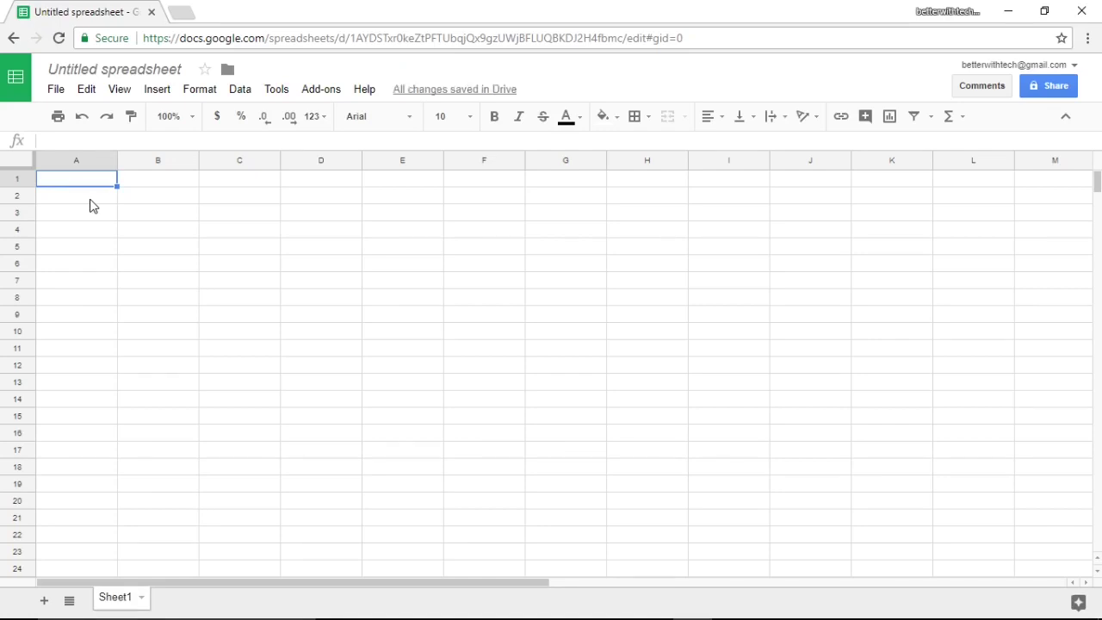
Step: Enter the addition formula =5+2 in cell A1
type("=")
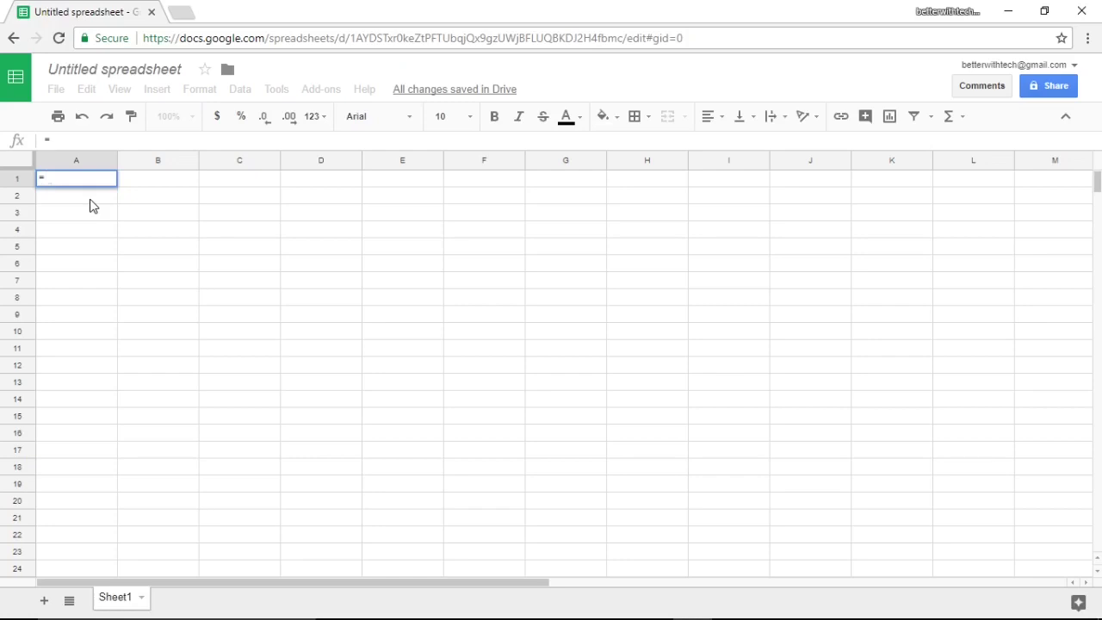
type("5")
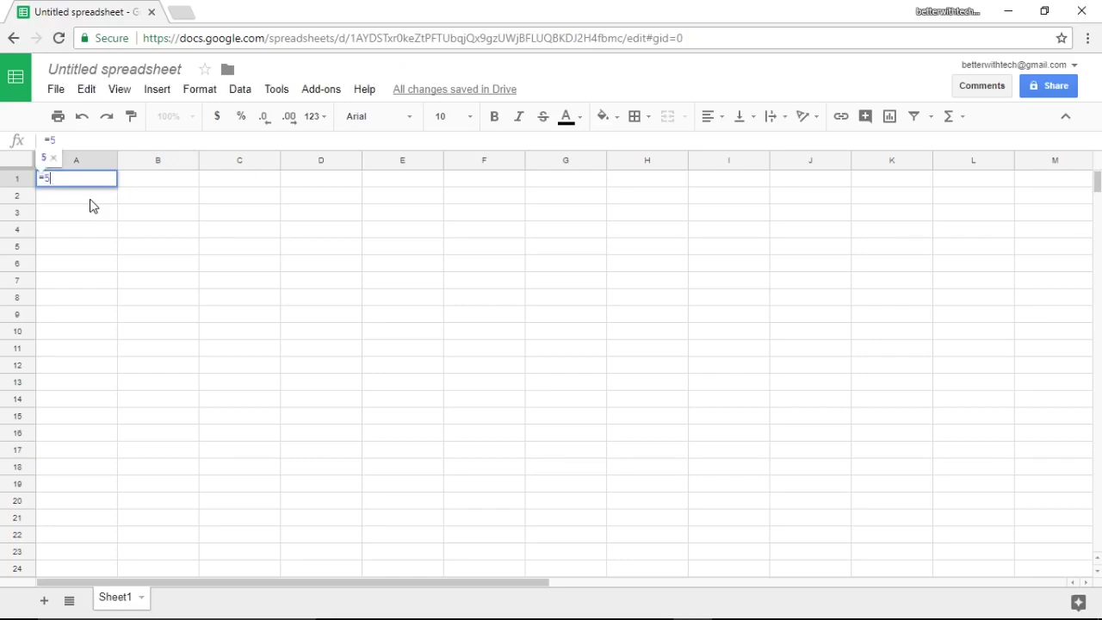
type("+2")
key("Return")
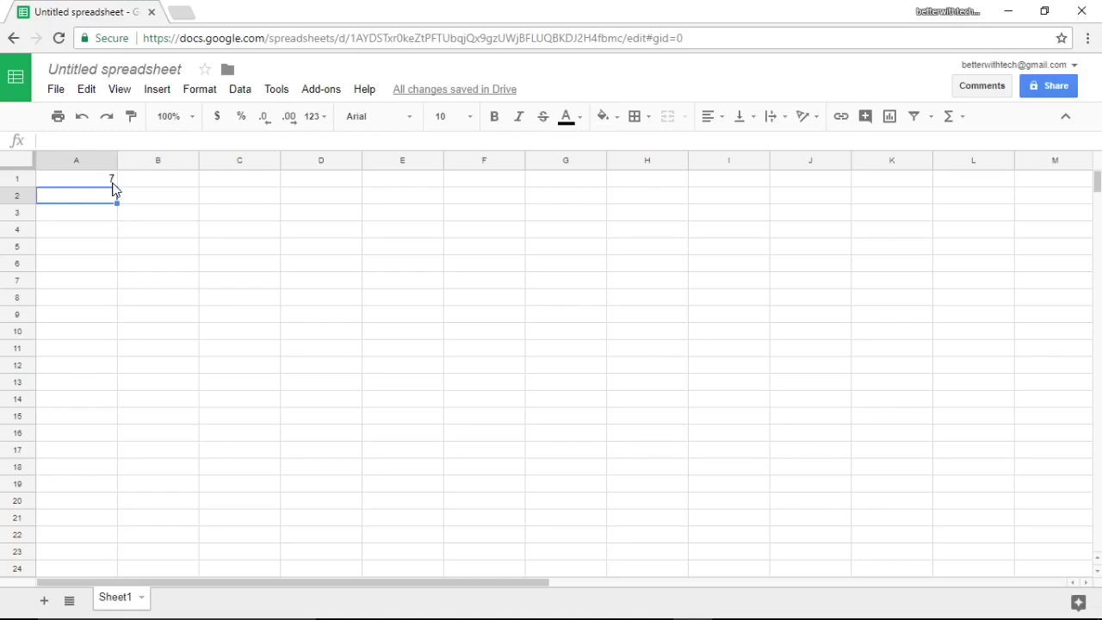
Step: Change the formula in cell A1 to the division =6/2
left_click(113, 183)
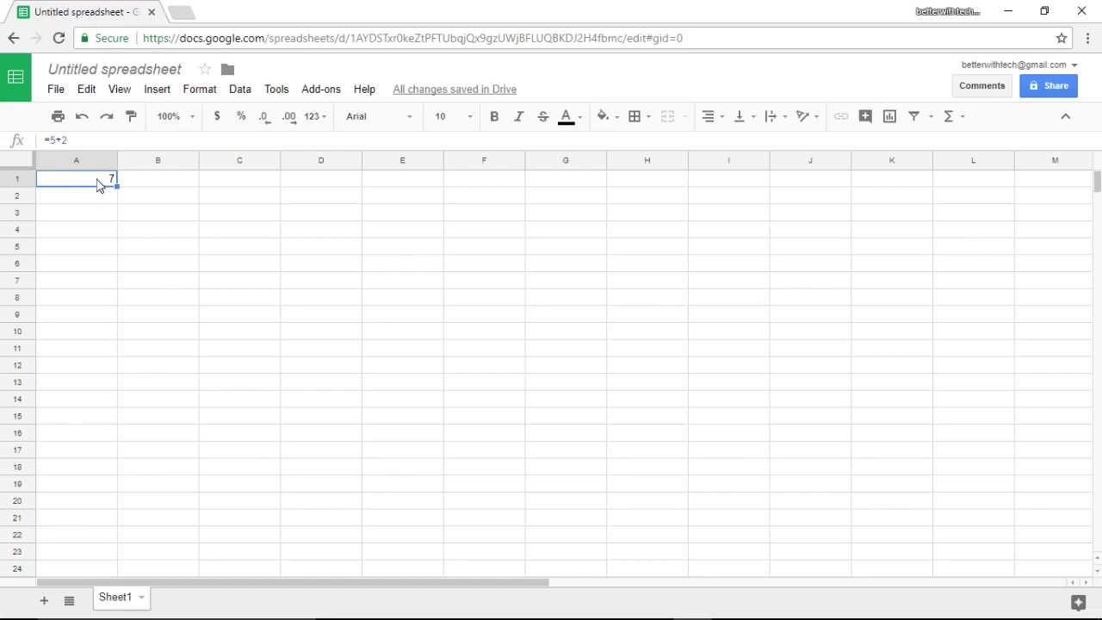
left_click(90, 144)
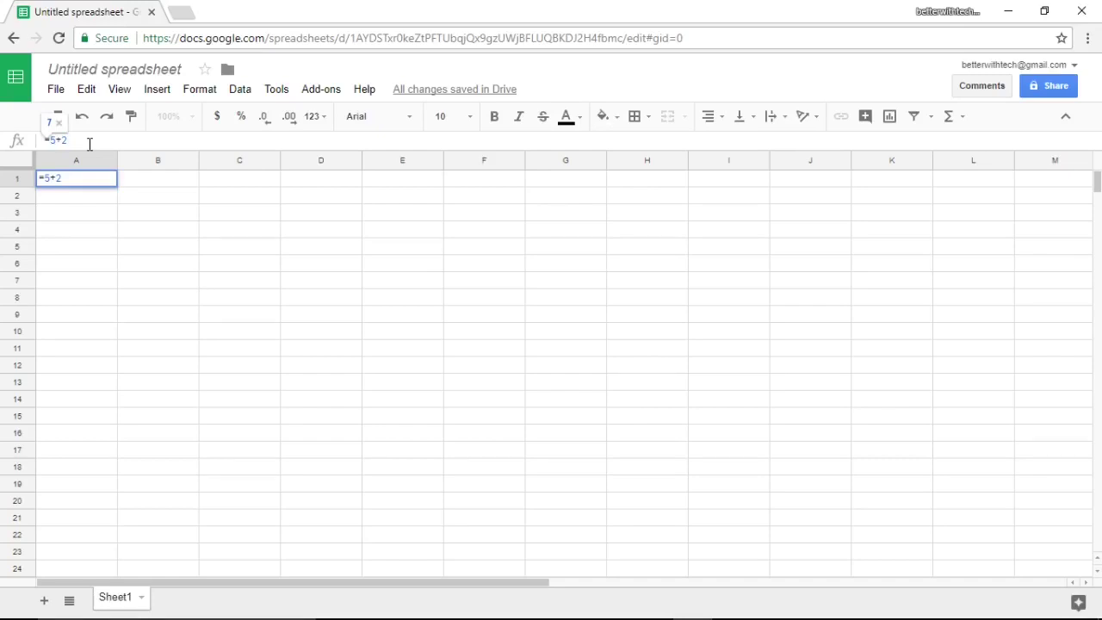
key("BackSpace")
key("BackSpace")
key("BackSpace")
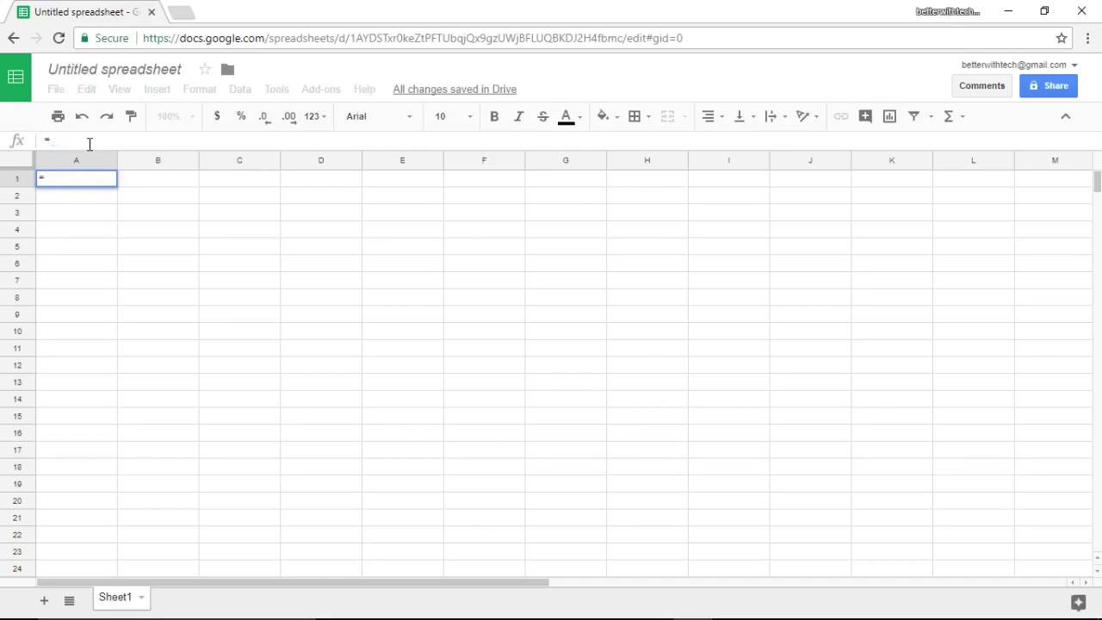
type("6/2")
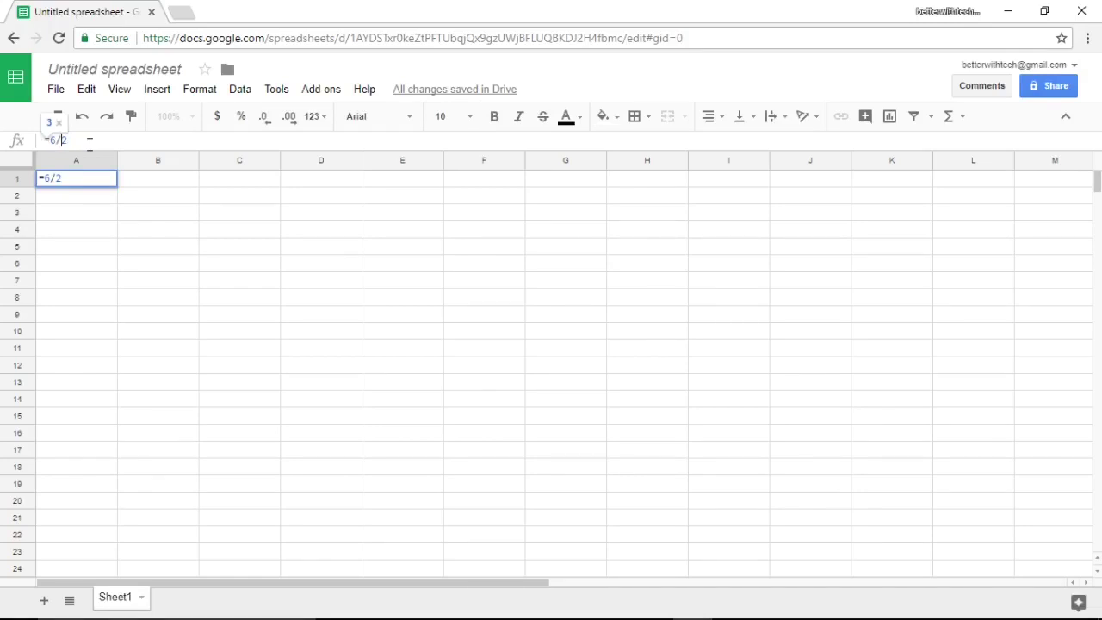
key("shift+Left")
key("shift+Left")
key("shift+Left")
key("Right")
key("Return")
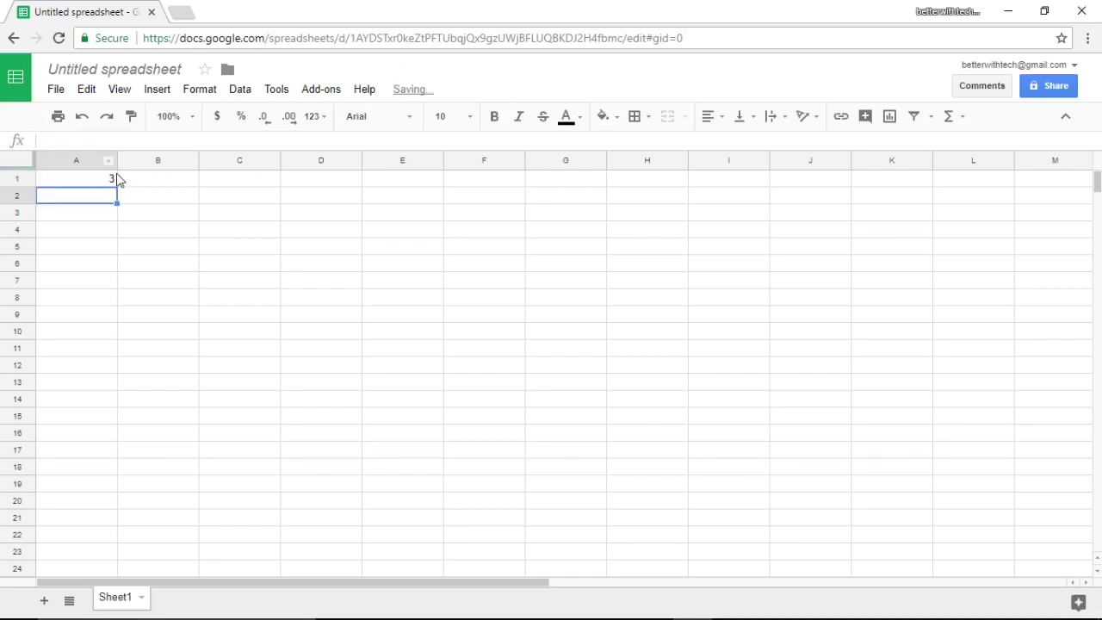
Step: Change the formula in cell A1 to the subtraction =6-2
left_click(110, 181)
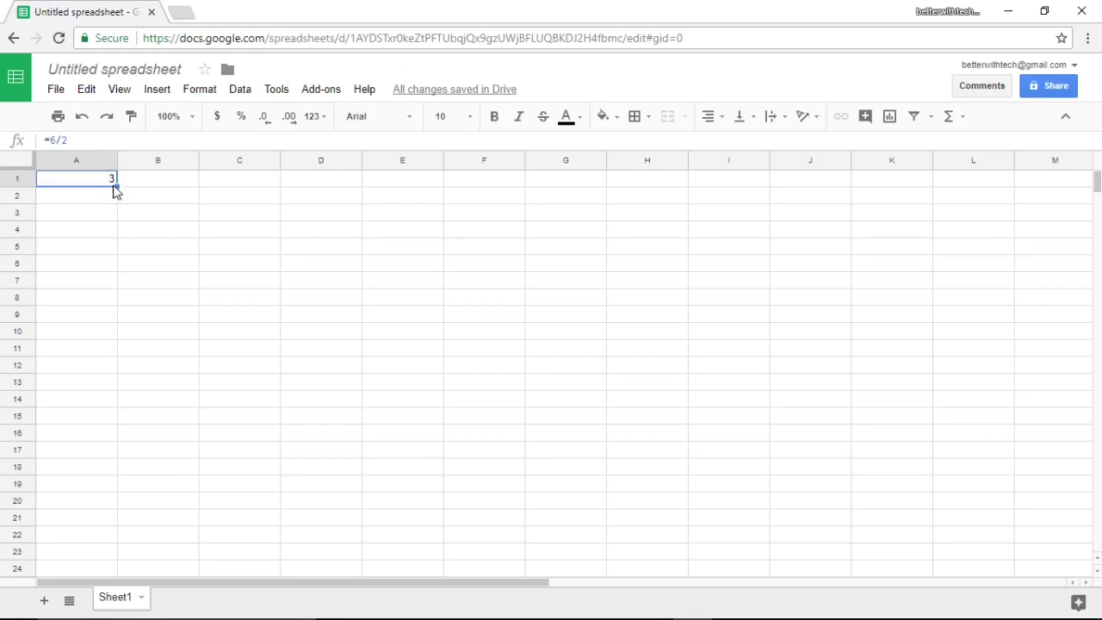
left_click(78, 142)
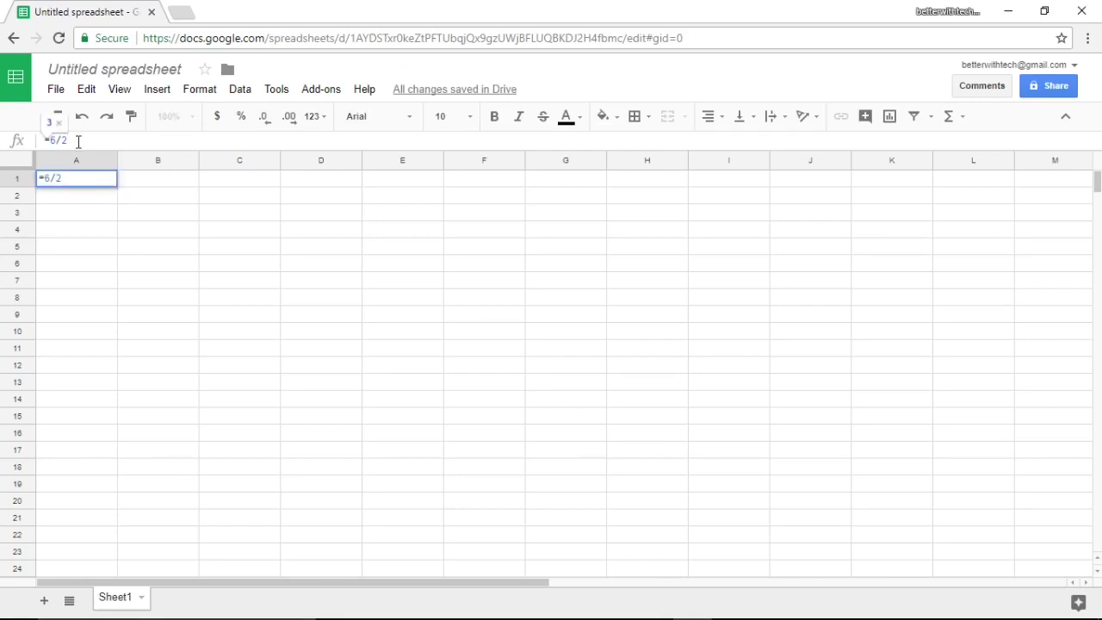
key("BackSpace")
key("BackSpace")
type("-")
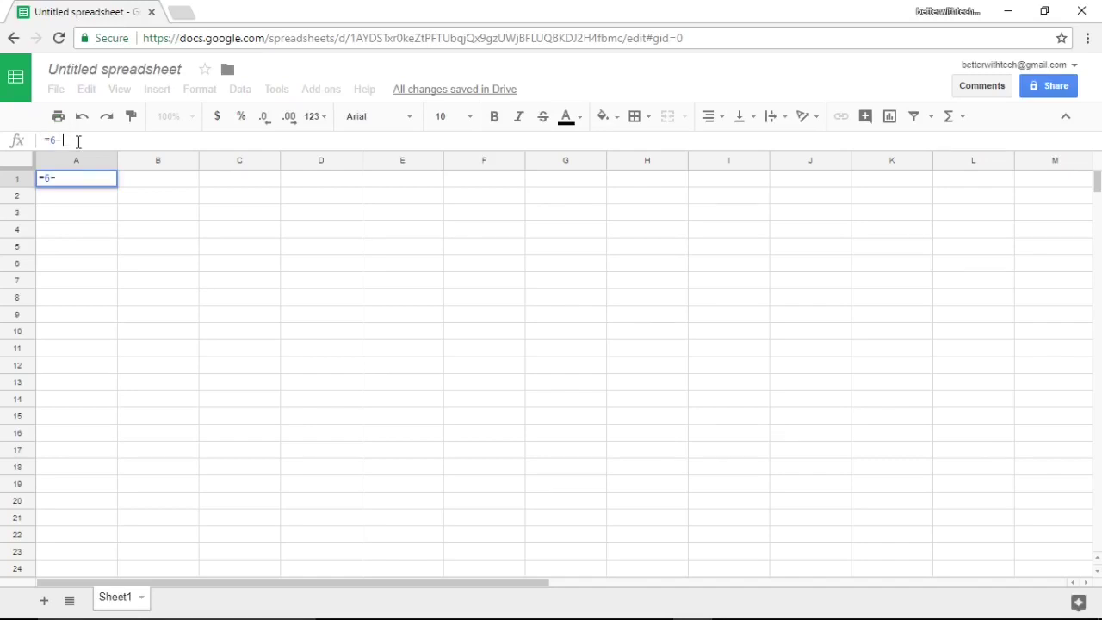
type("2")
key("Return")
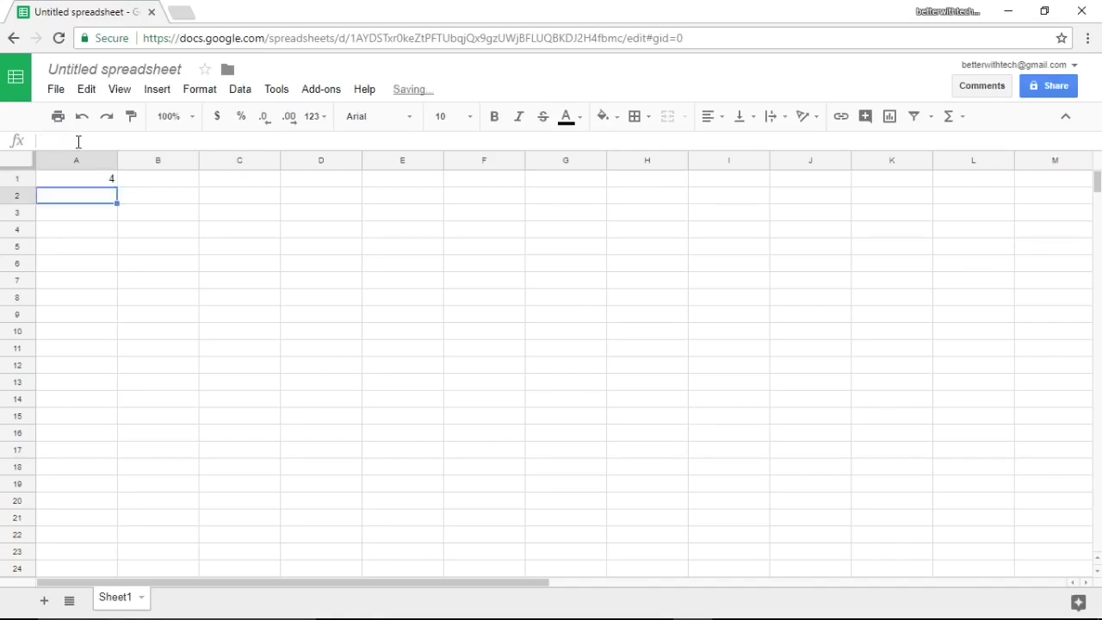
Step: Change the formula in cell A1 to the multiplication =6*3
left_click(102, 180)
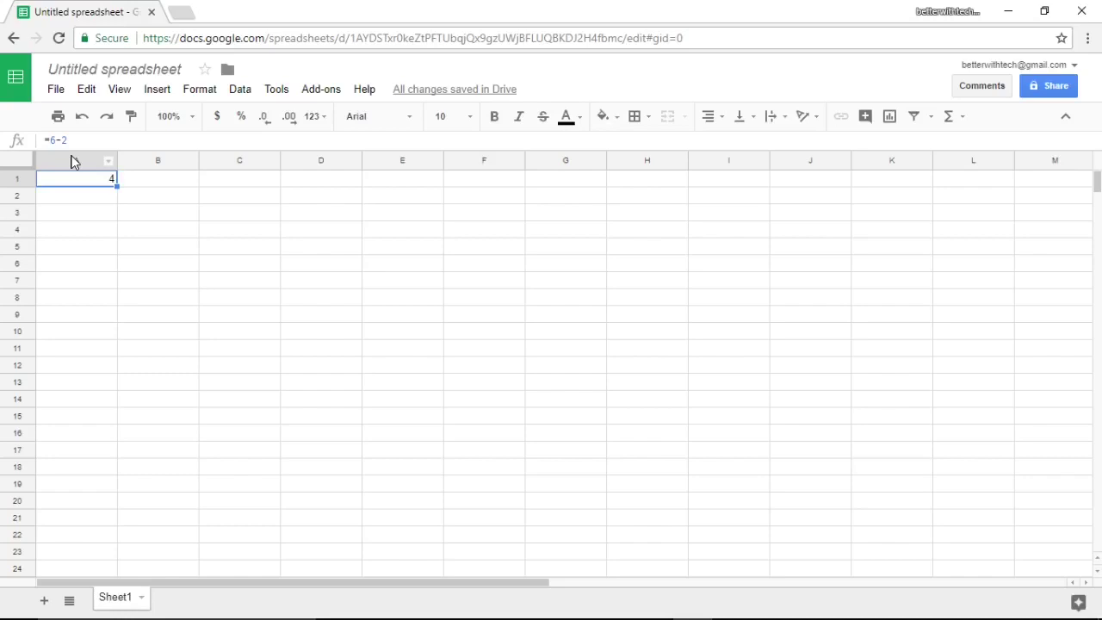
left_click(69, 139)
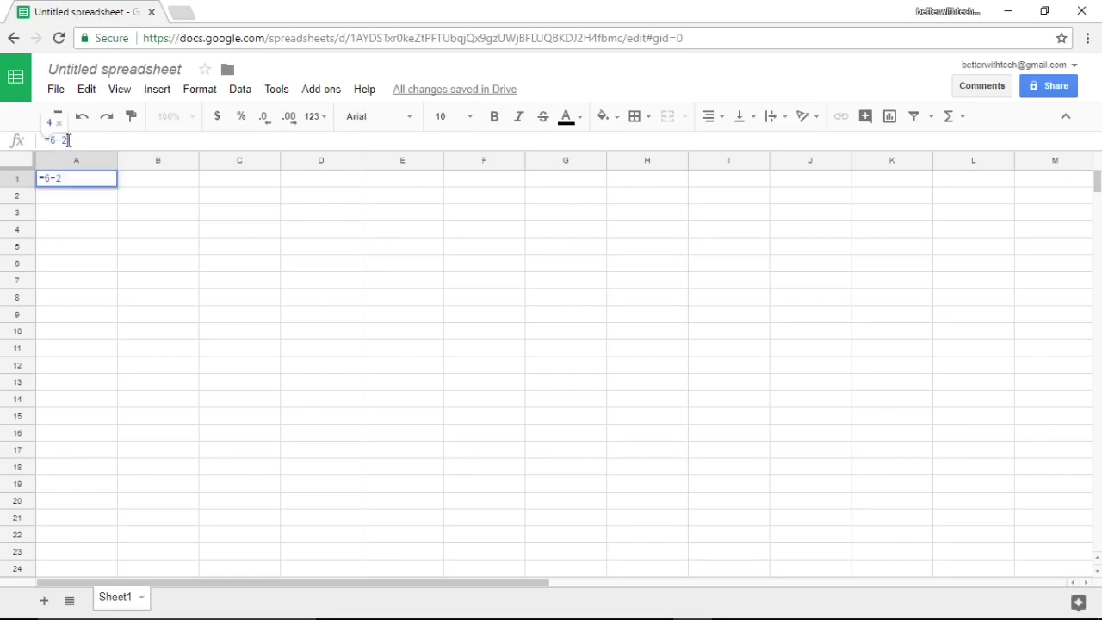
key("BackSpace")
key("BackSpace")
type("*")
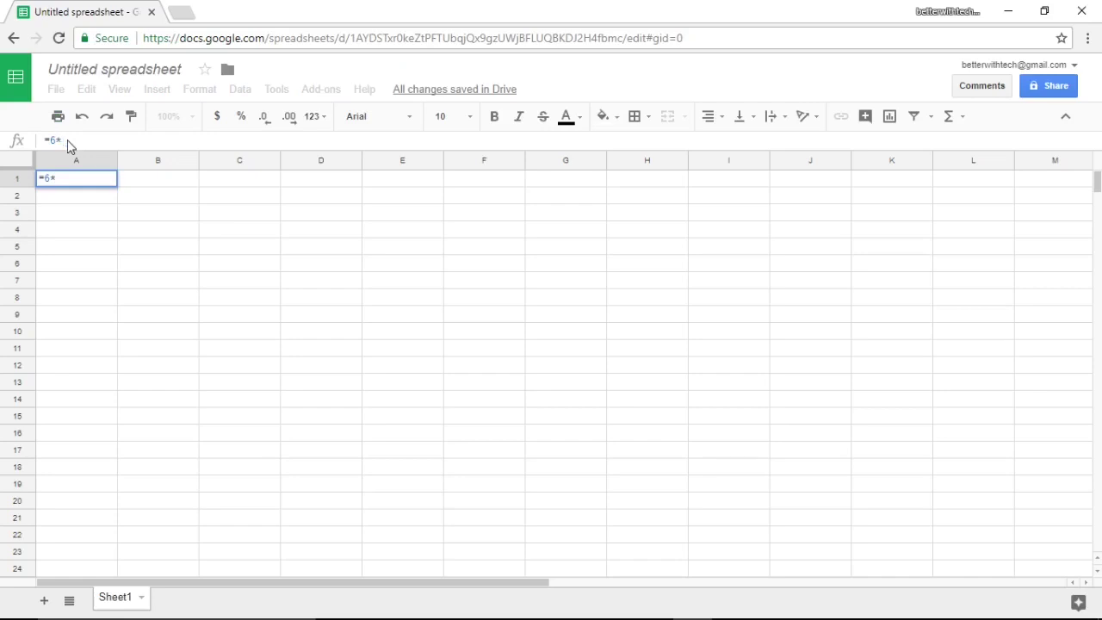
type("3")
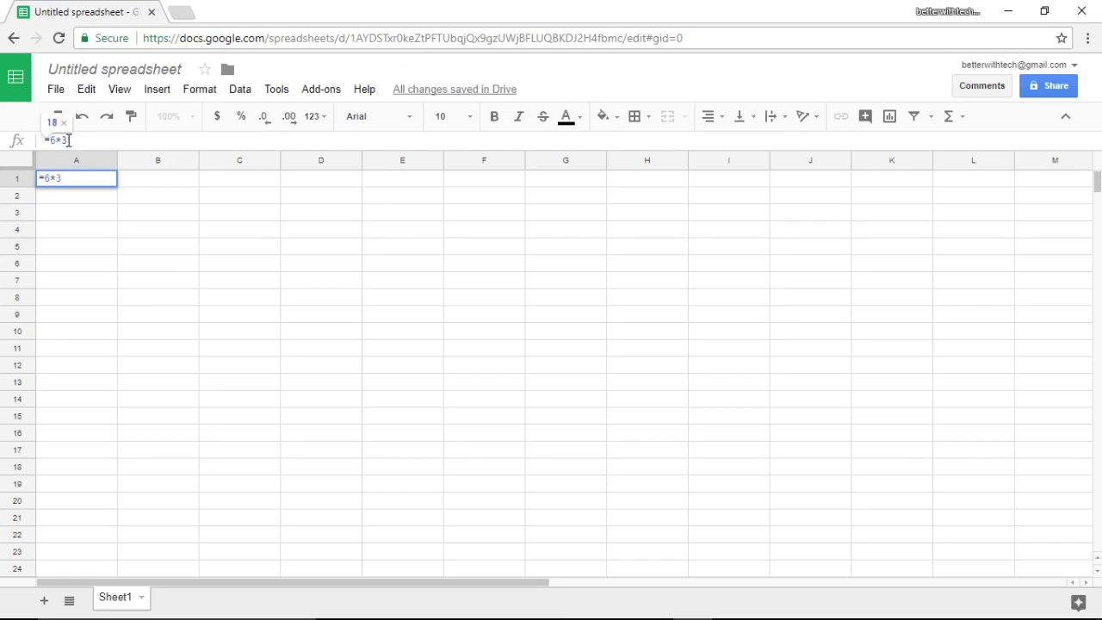
key("Return")
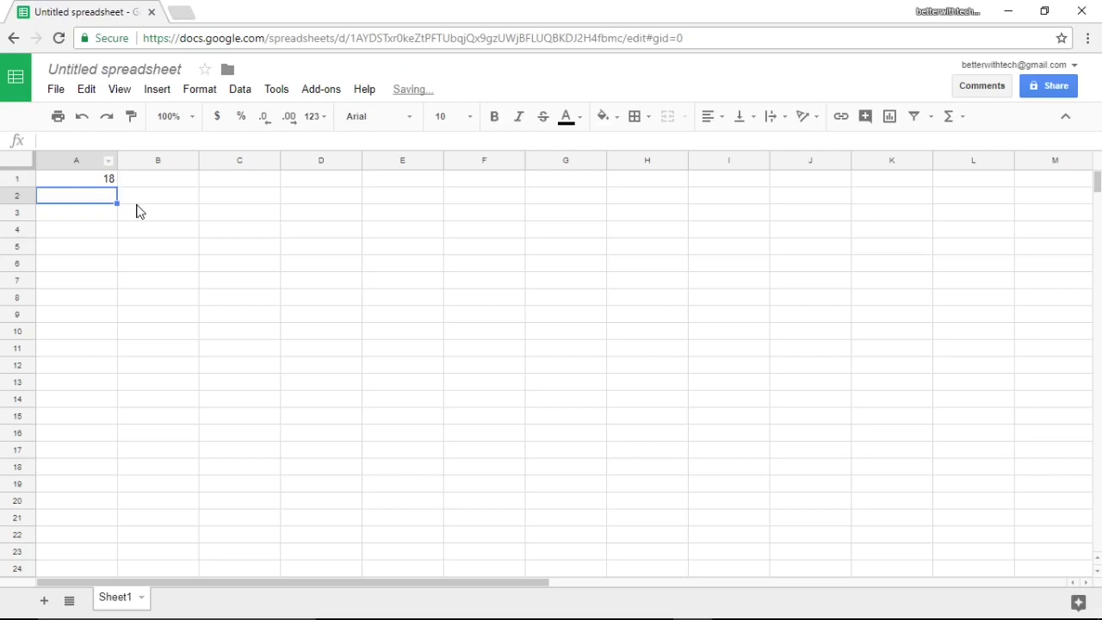
Step: Replace the formula in cell A1 with the plain number 5 and enter 3 in cell B1
left_click(112, 183)
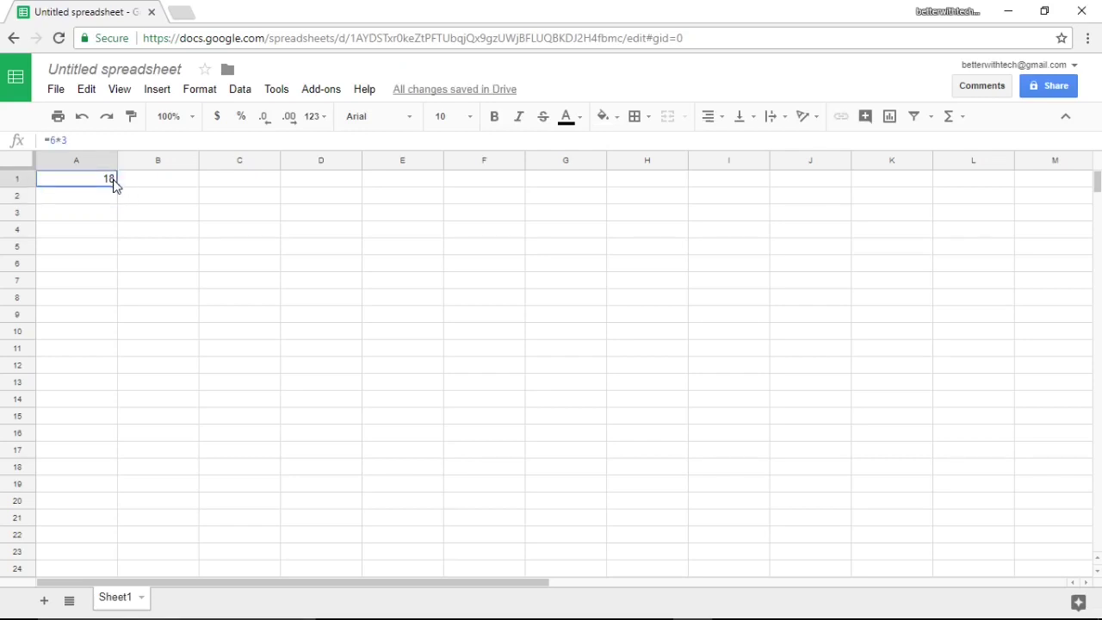
triple_click(76, 138)
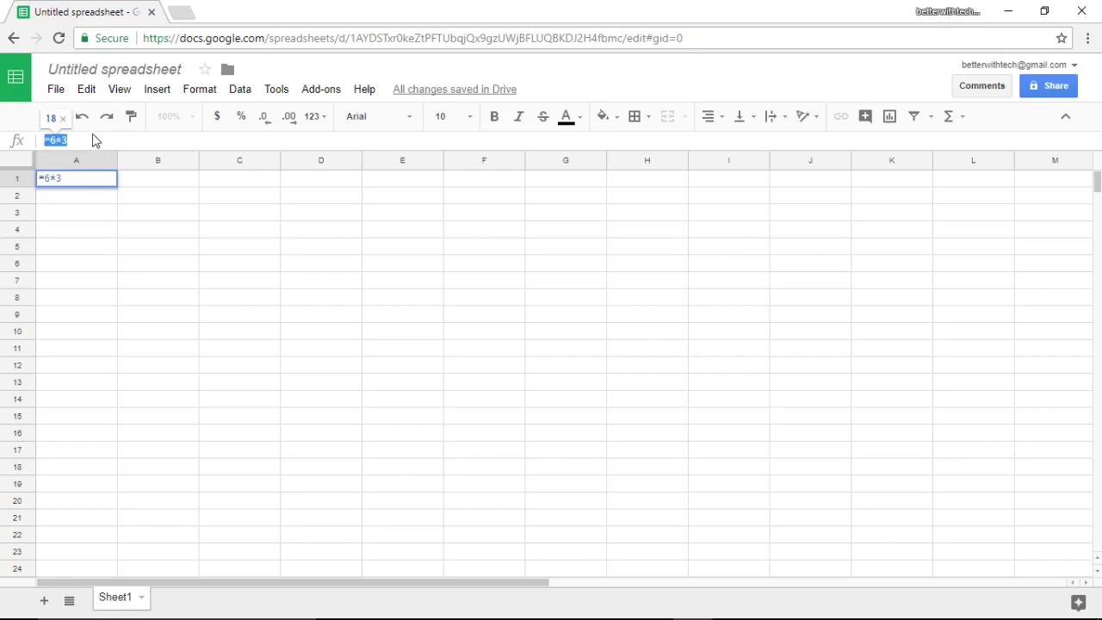
key("ctrl+x")
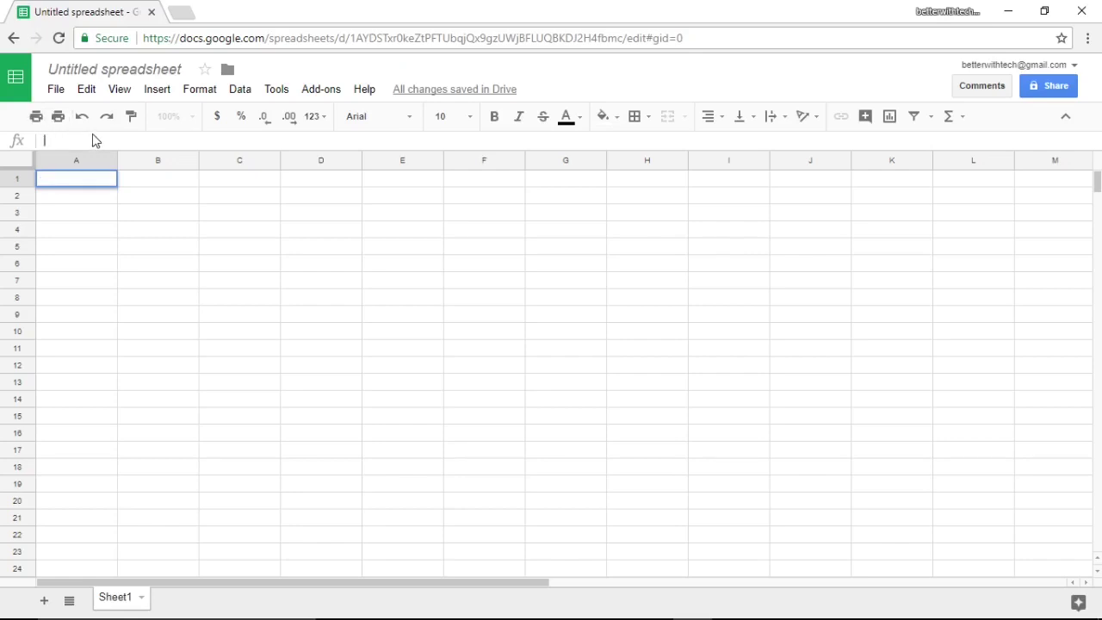
type("=")
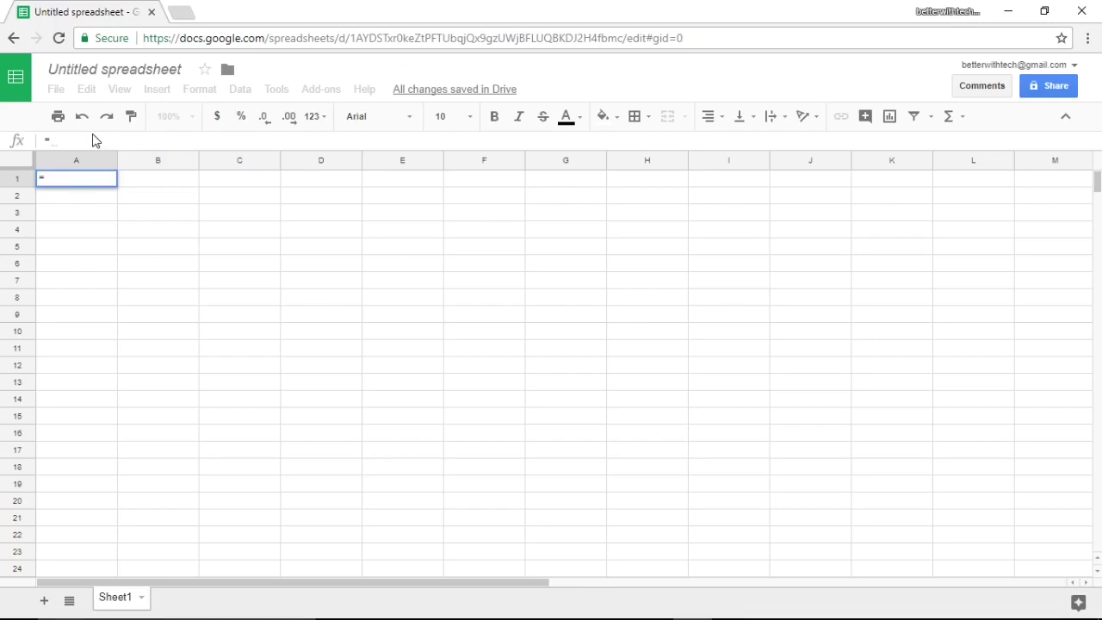
key("BackSpace")
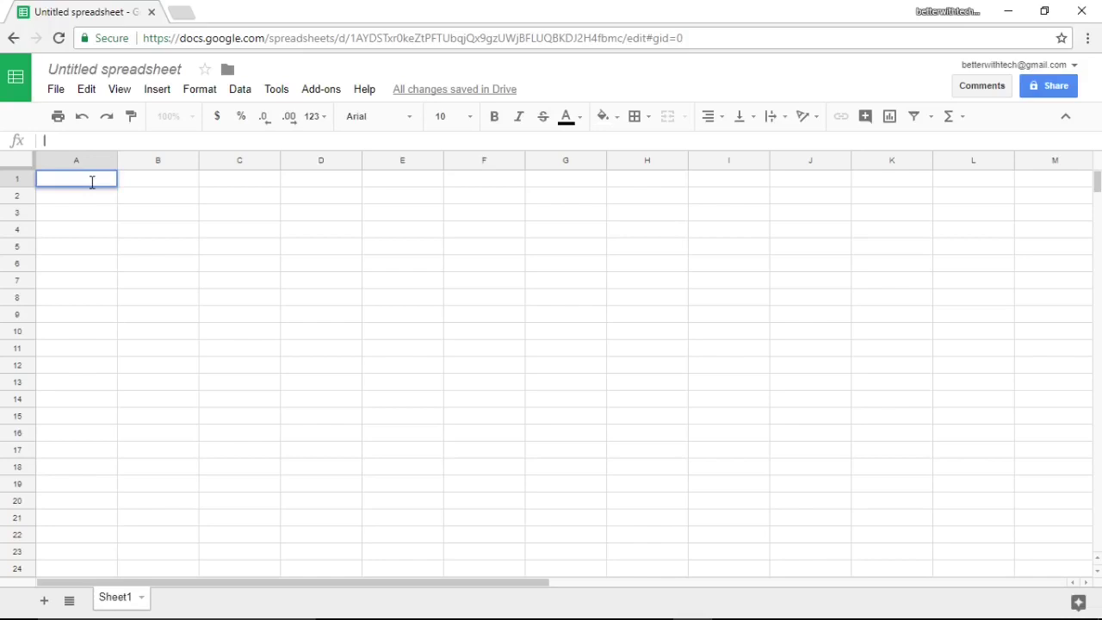
type("5")
left_click(155, 183)
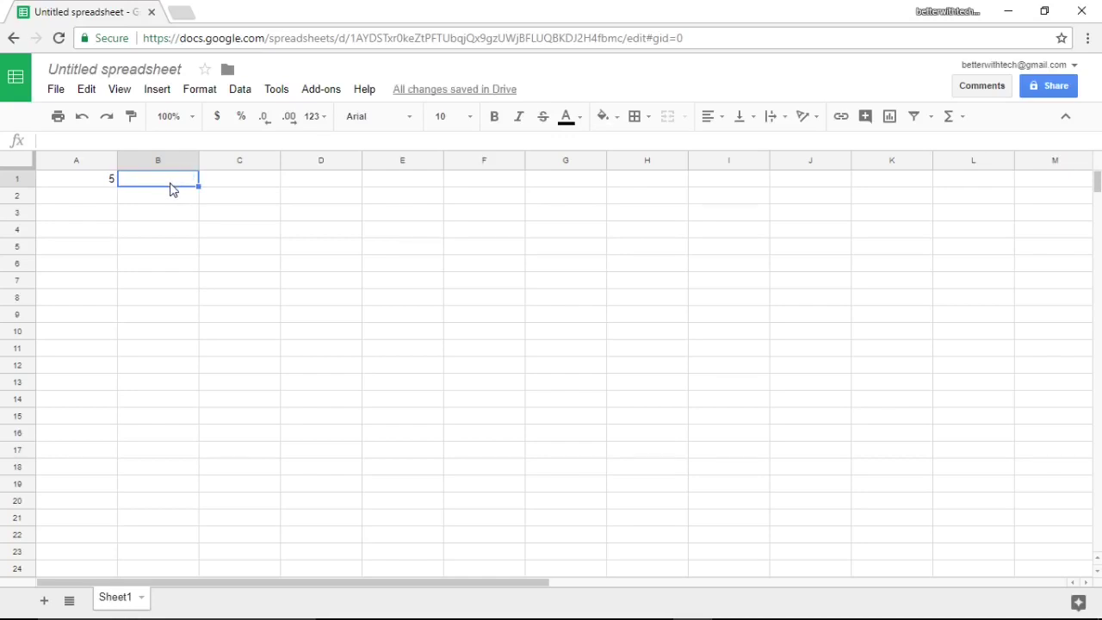
type("3")
left_click(239, 181)
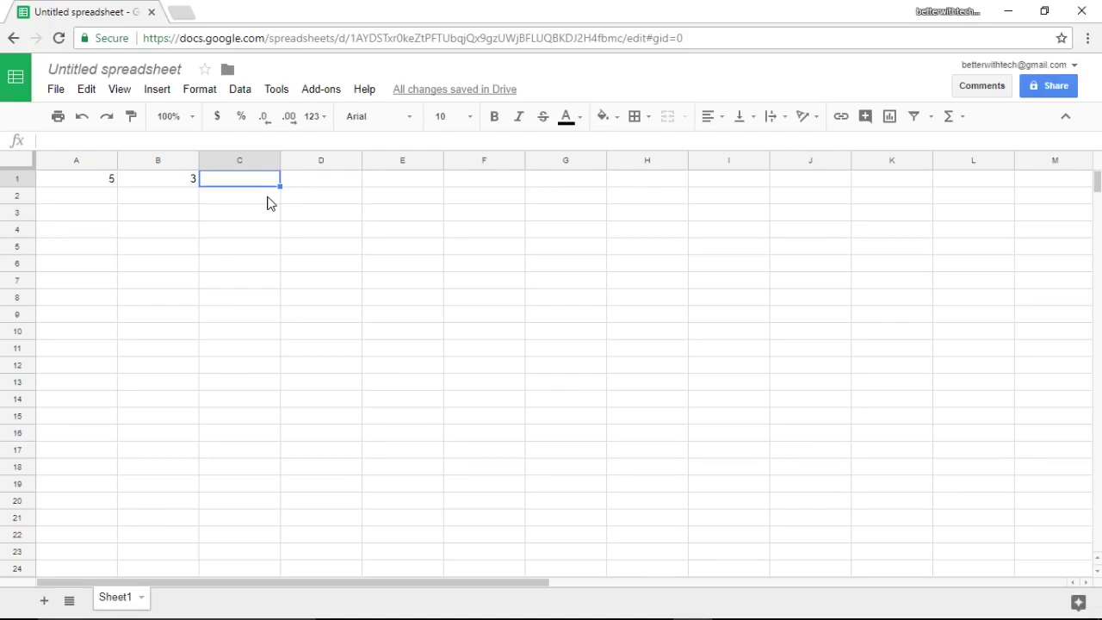
Step: Enter the note "a+b=c" as text in cell C2
left_click(233, 198)
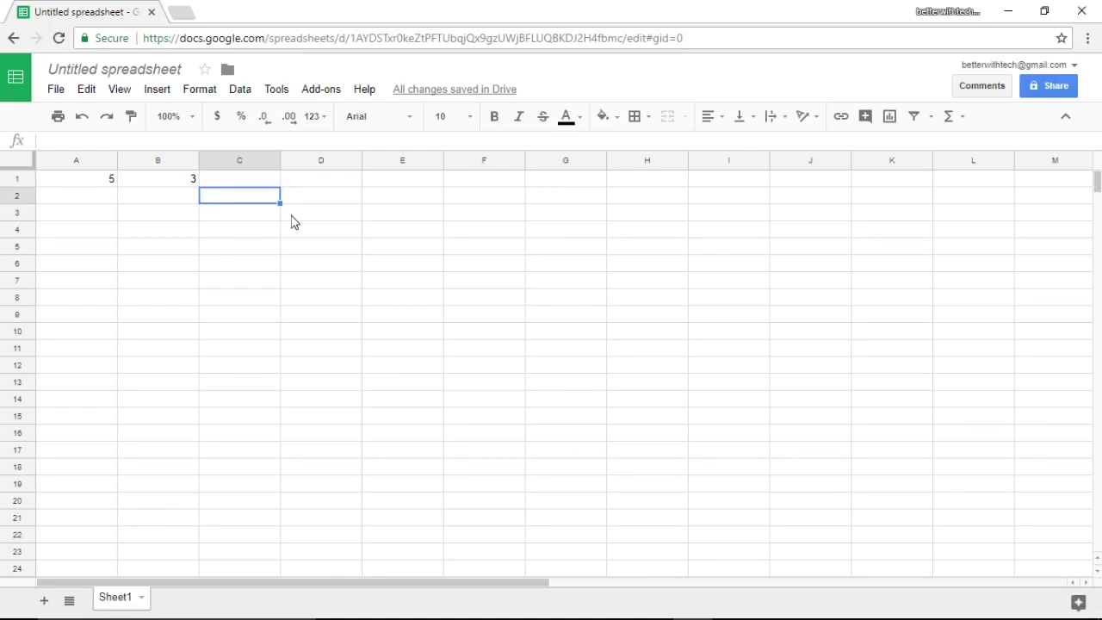
type("a+b")
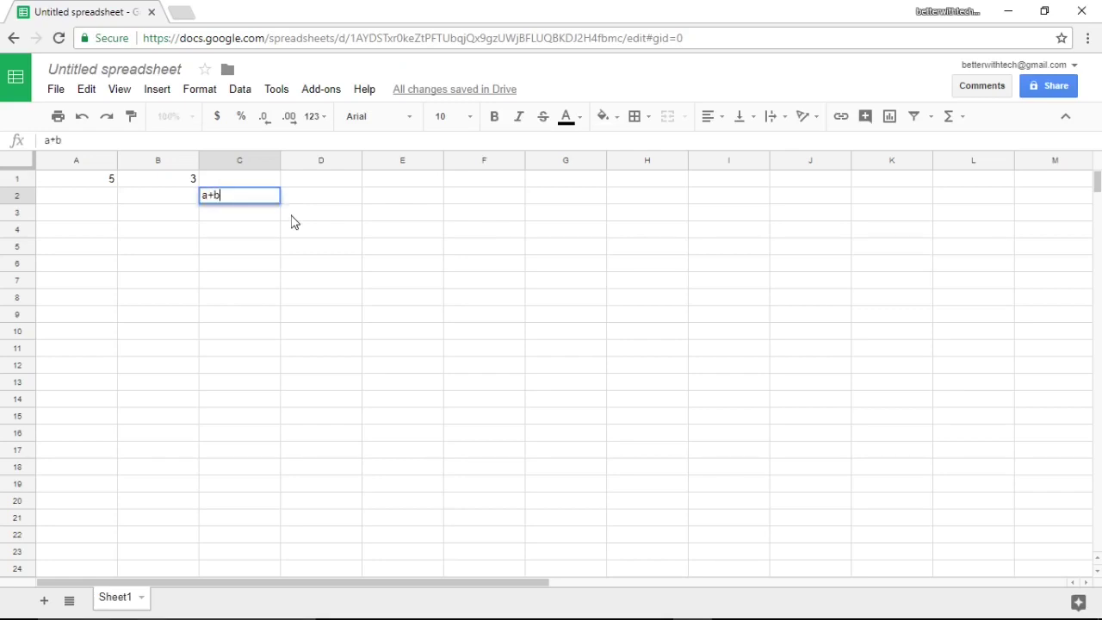
type("=c")
Step: Enter the formula =A1+B1 in cell C1 to add the numbers in A1 and B1
left_click(262, 179)
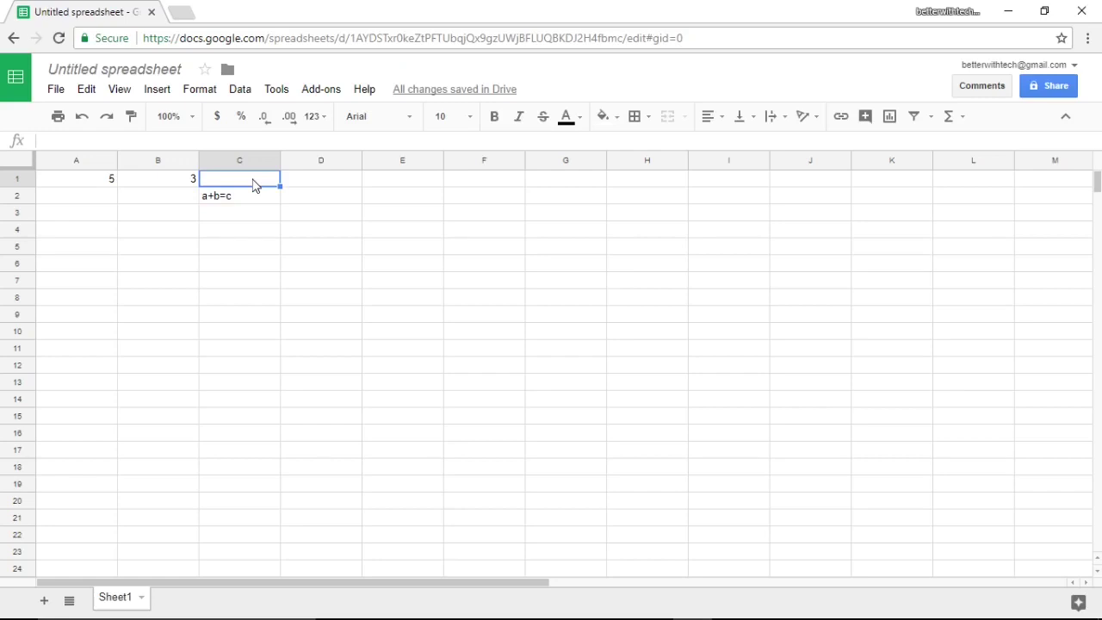
type("=")
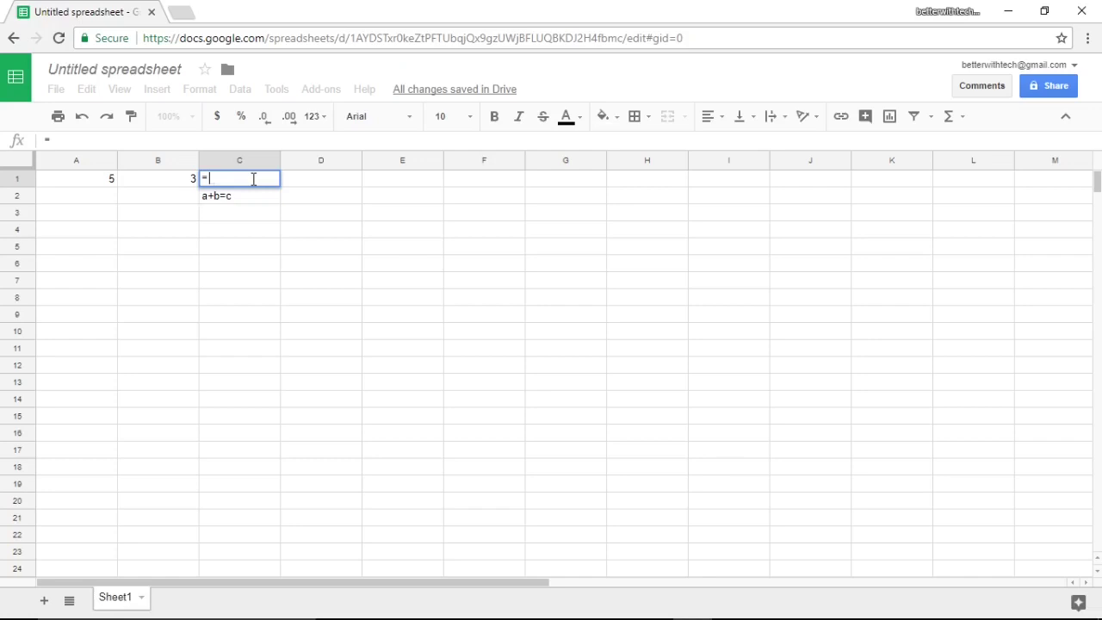
type("A")
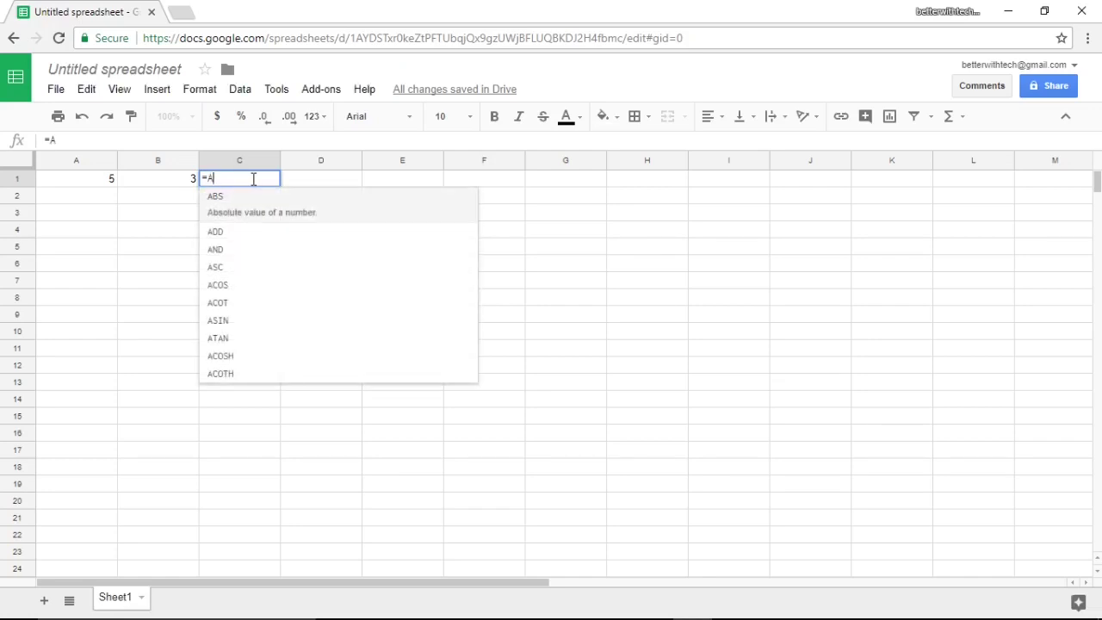
type("1")
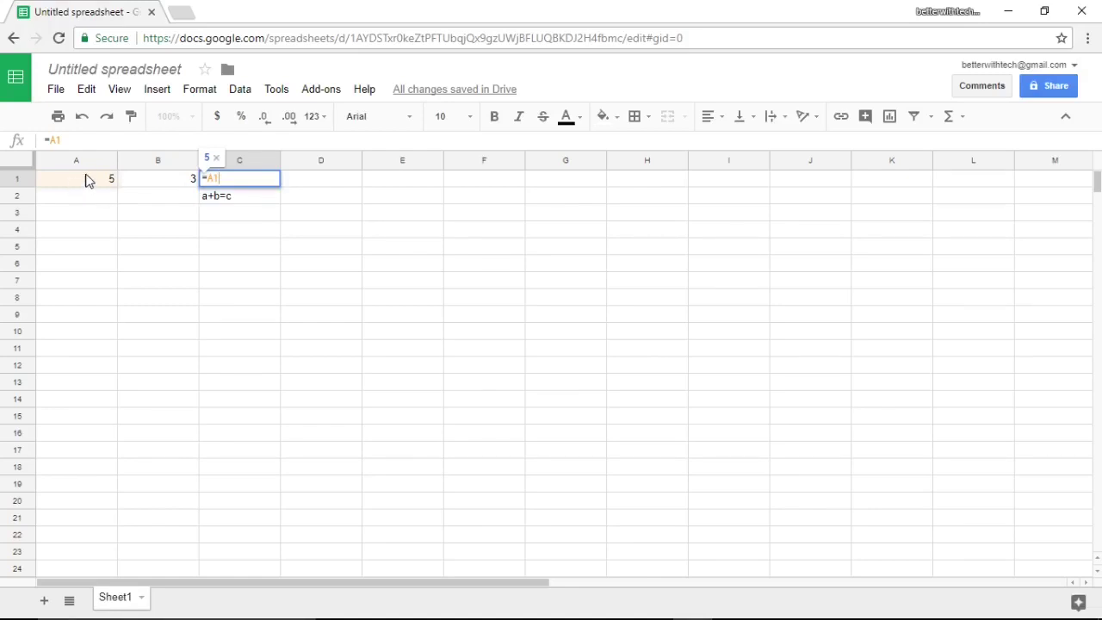
type("+")
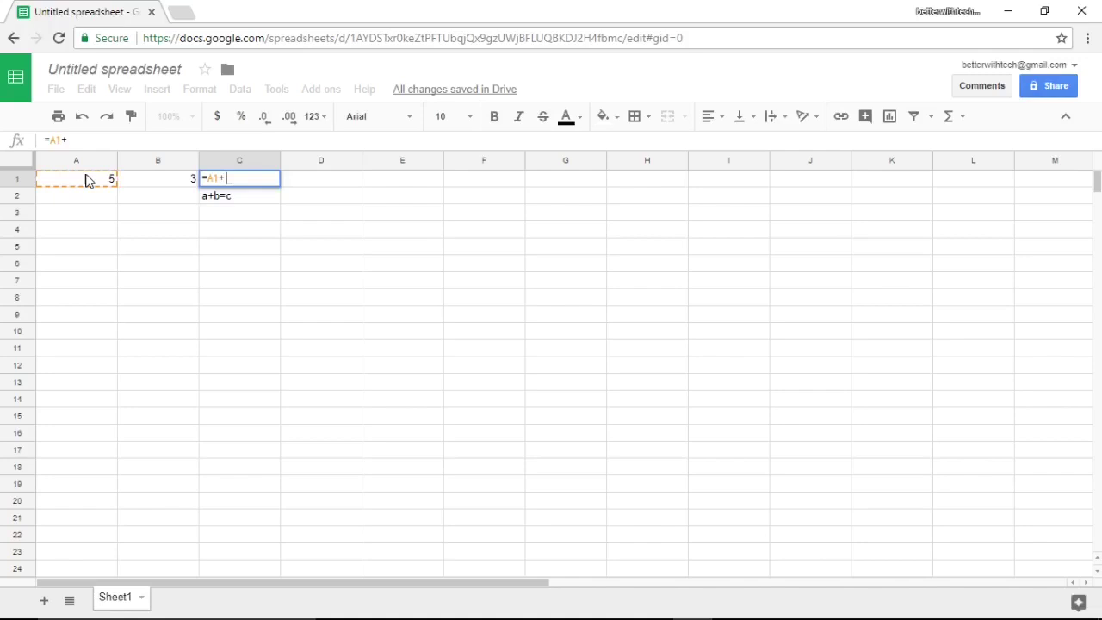
type("B1")
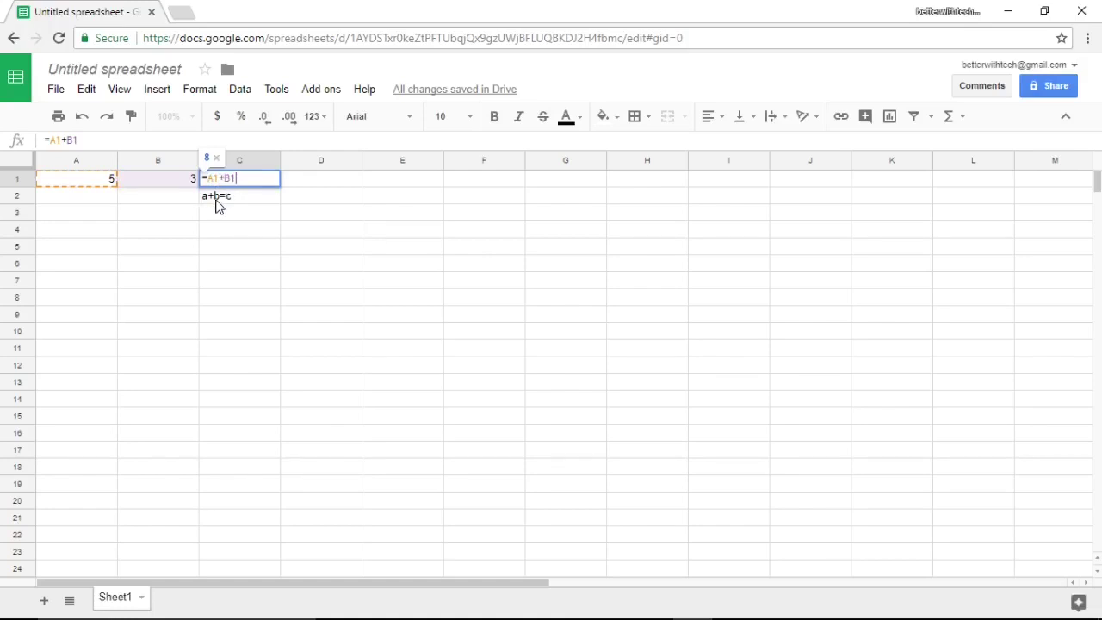
key("Return")
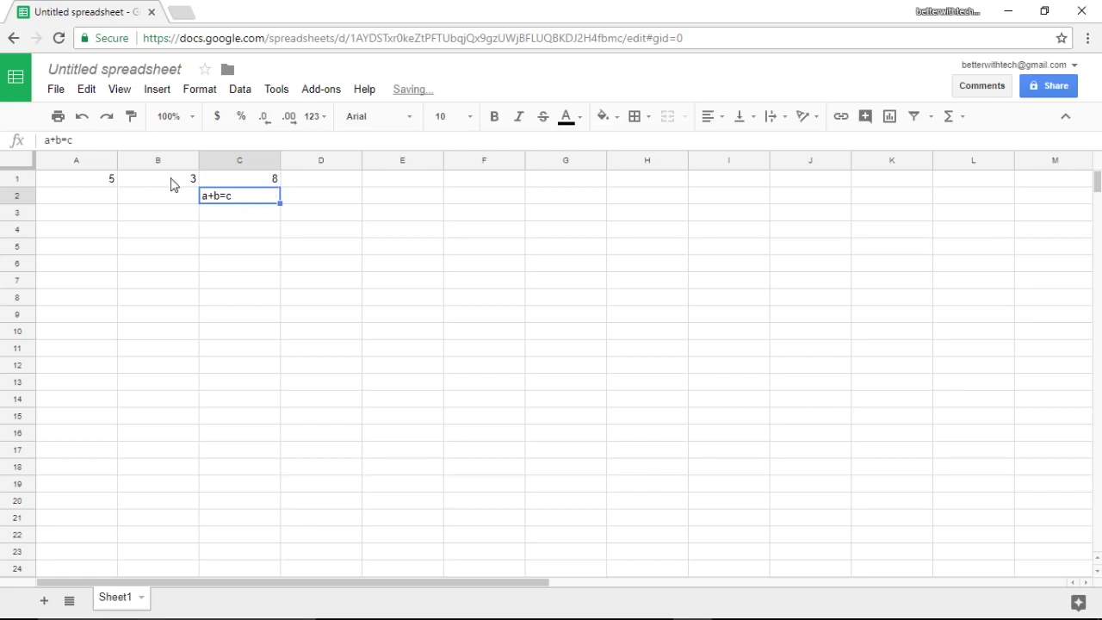
left_click(270, 182)
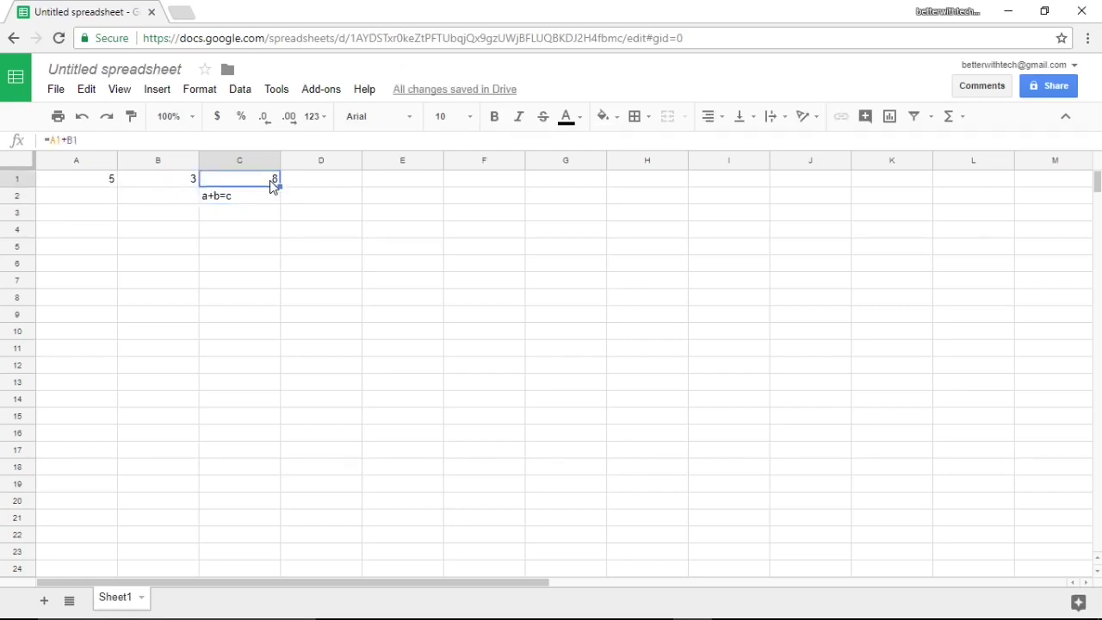
Step: Enter the note "c=a+b" as text in cell C3
left_click(218, 220)
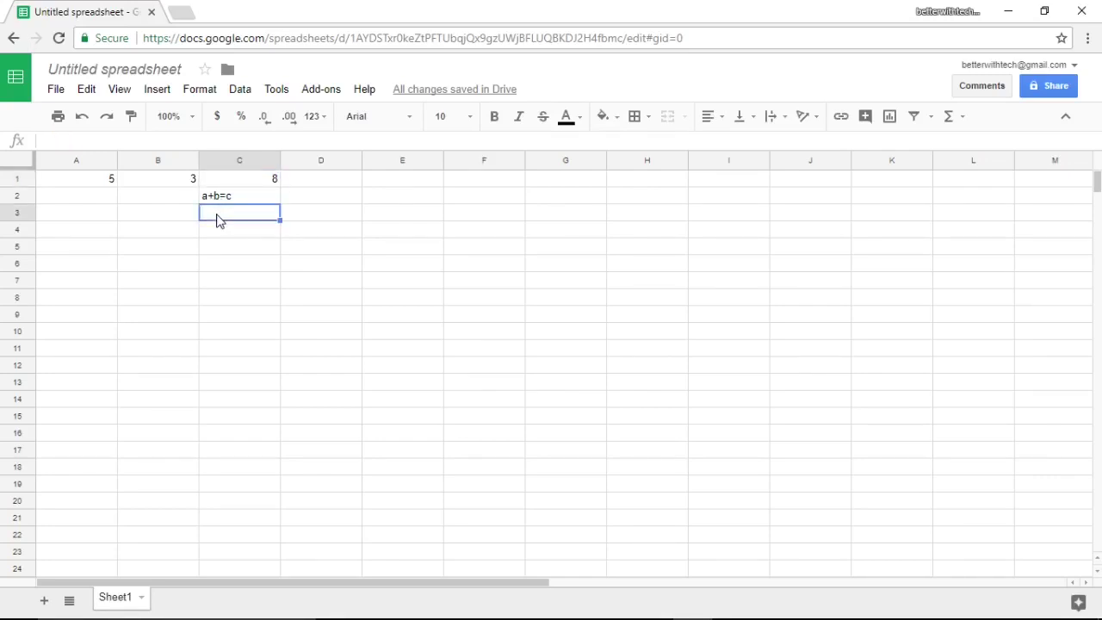
type("c=a+b")
left_click(247, 182)
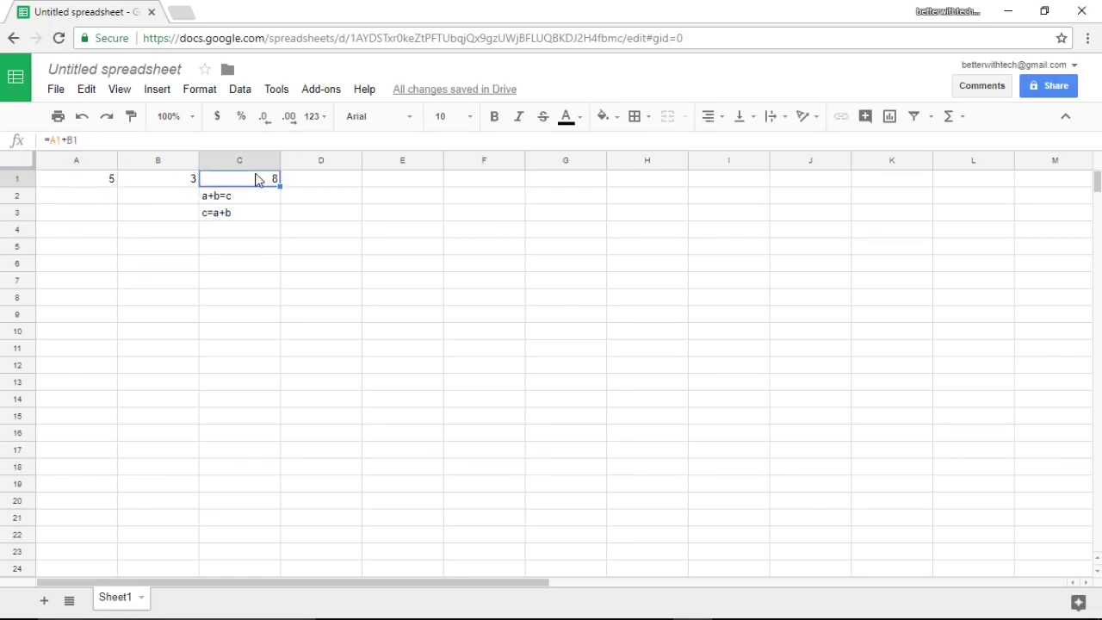
Step: Change the number in cell B1 to 6 and the number in A1 to 2, then check the formula in C1
left_click(147, 186)
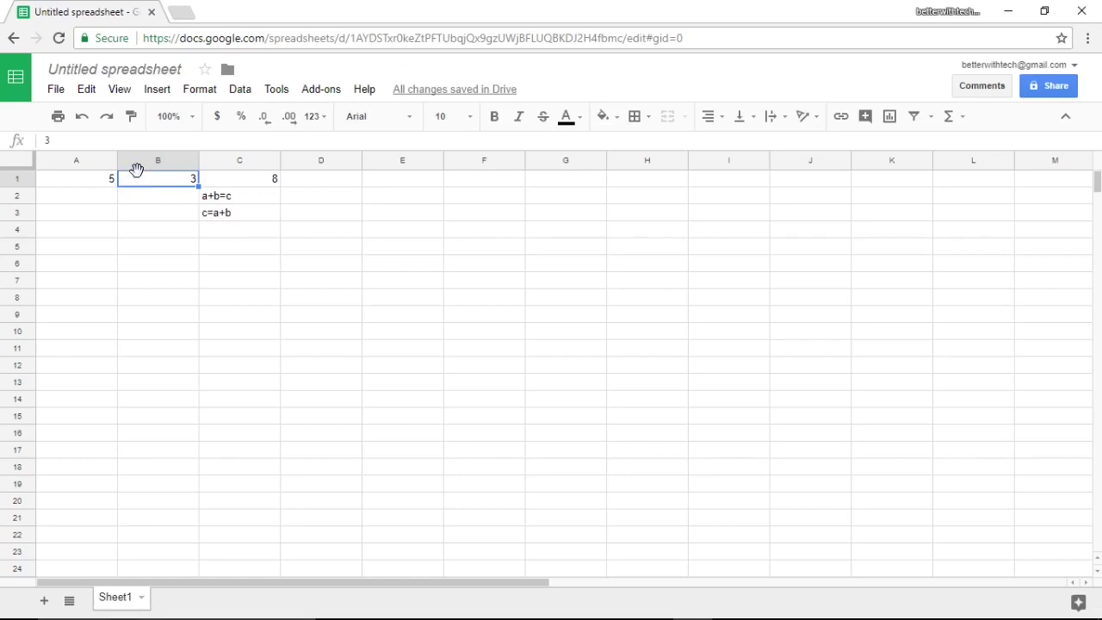
type("6")
key("Return")
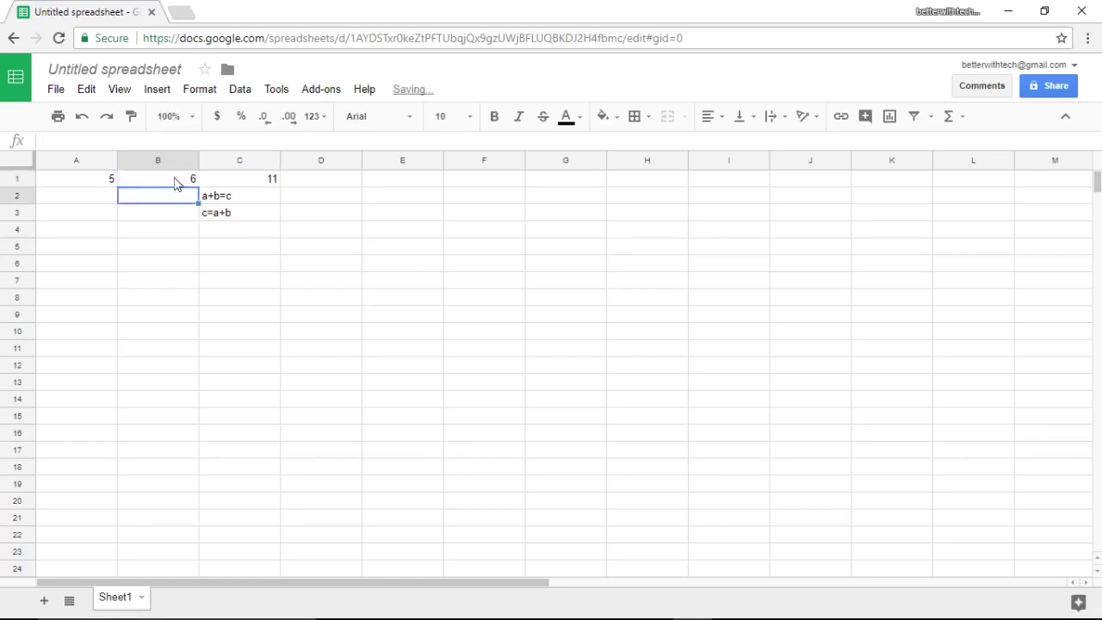
left_click(101, 183)
type("2")
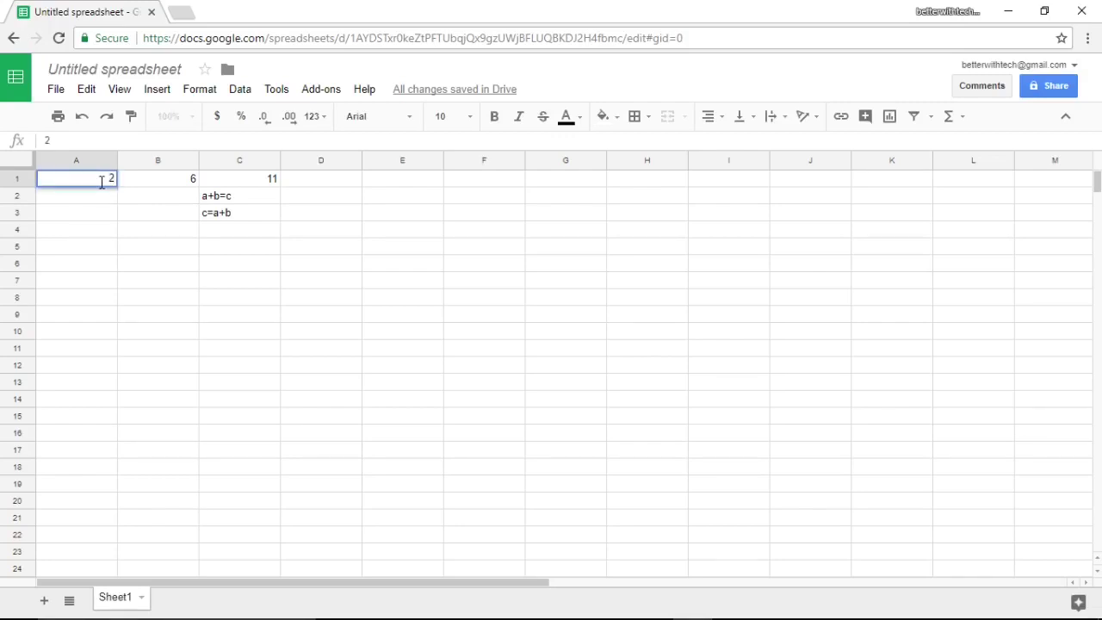
key("Return")
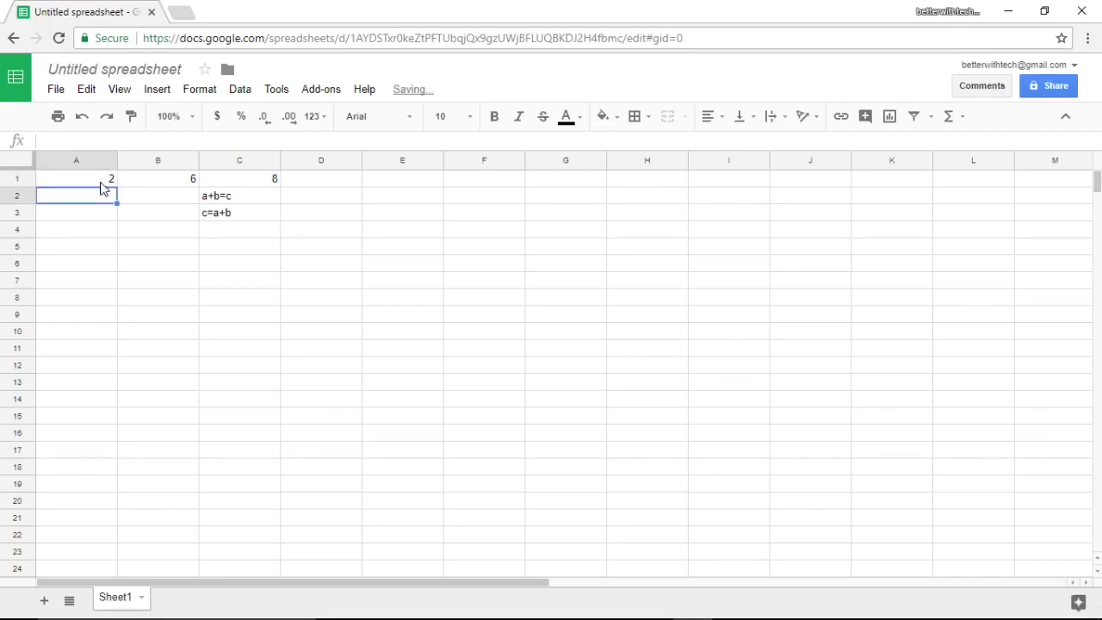
left_click(274, 186)
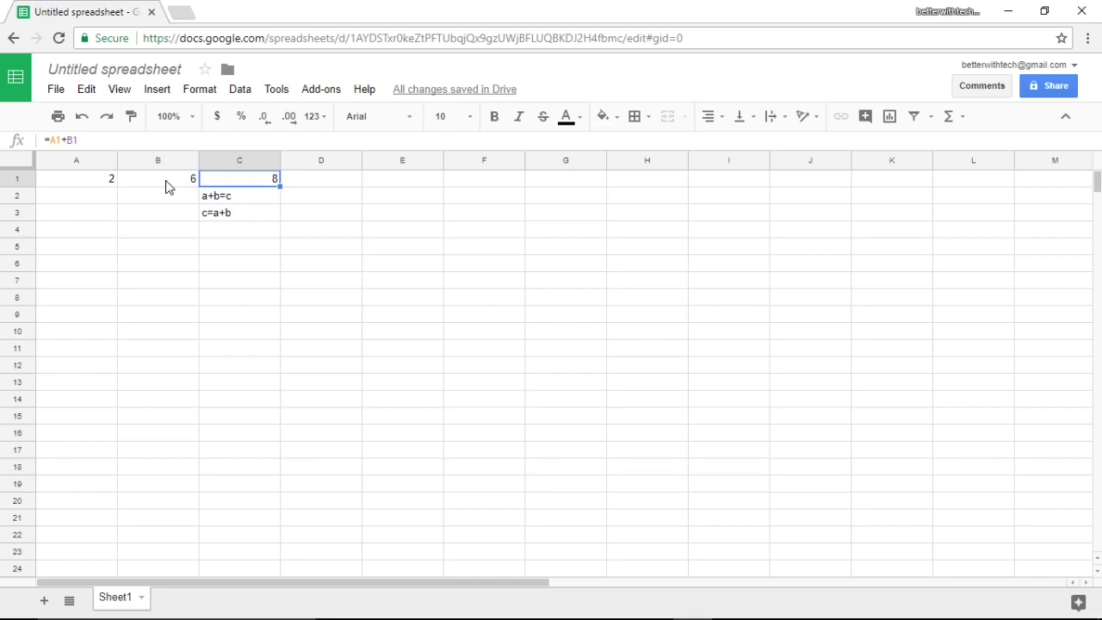
Step: Clear the sum formula and both text notes from cells C1 to C3
left_click(261, 219)
left_click_drag(261, 220, 252, 180)
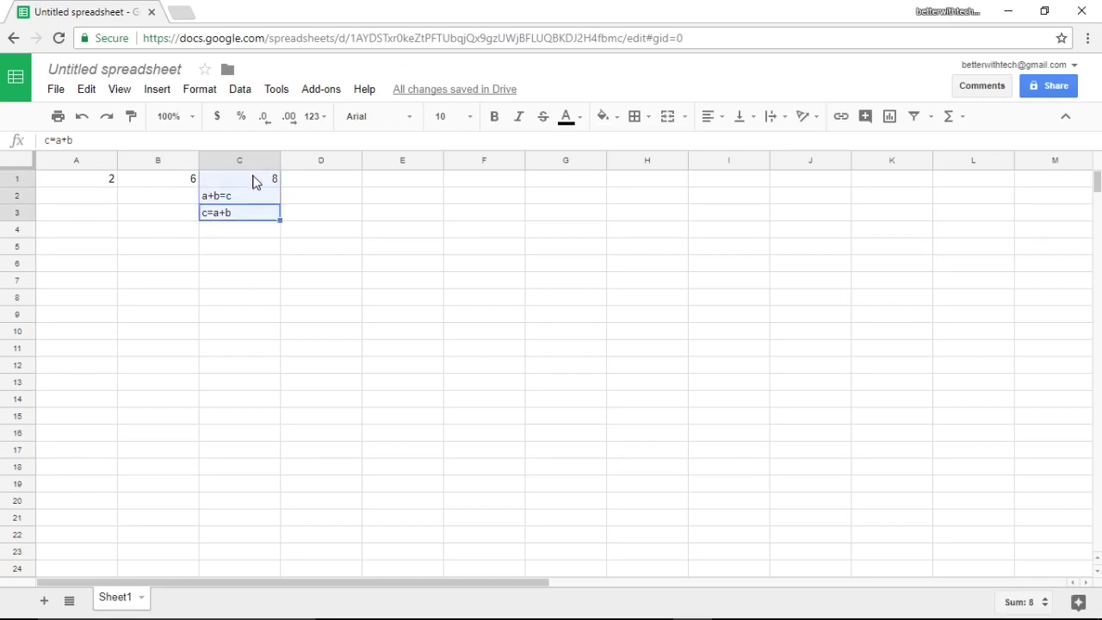
key("Delete")
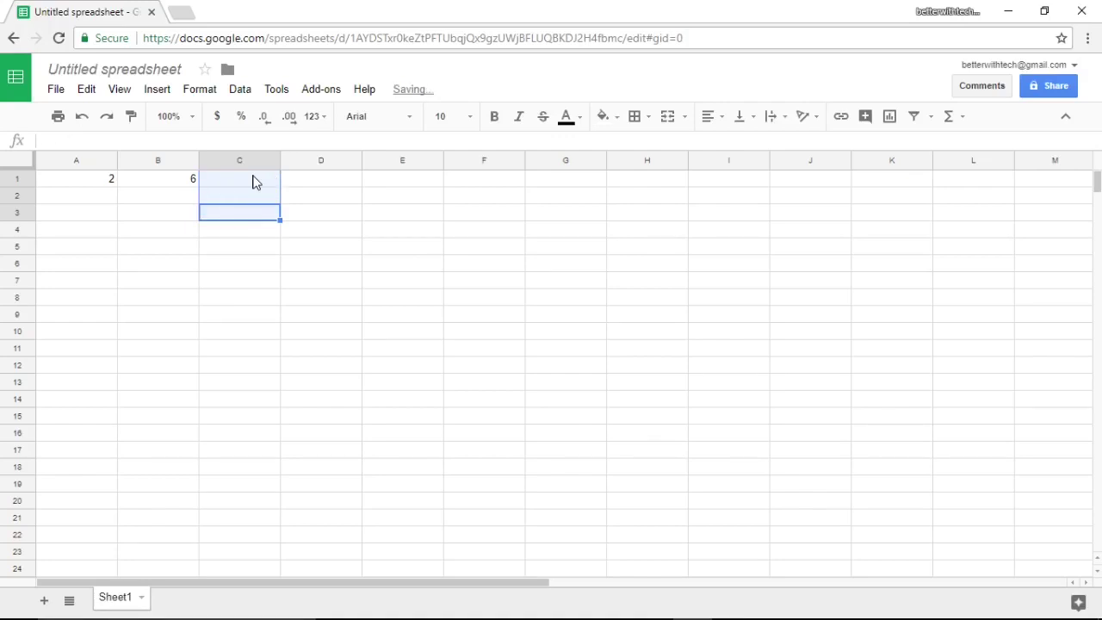
Step: Enter the formula =POW(A1,B1) in cell C1 to raise A1 to the power of B1
left_click(254, 180)
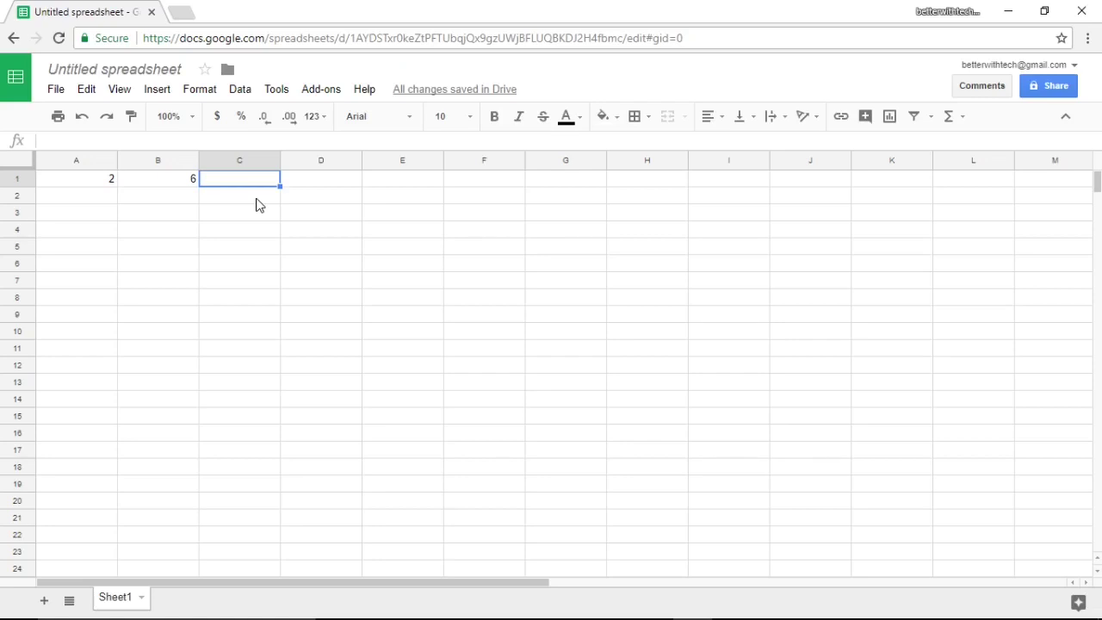
type("=")
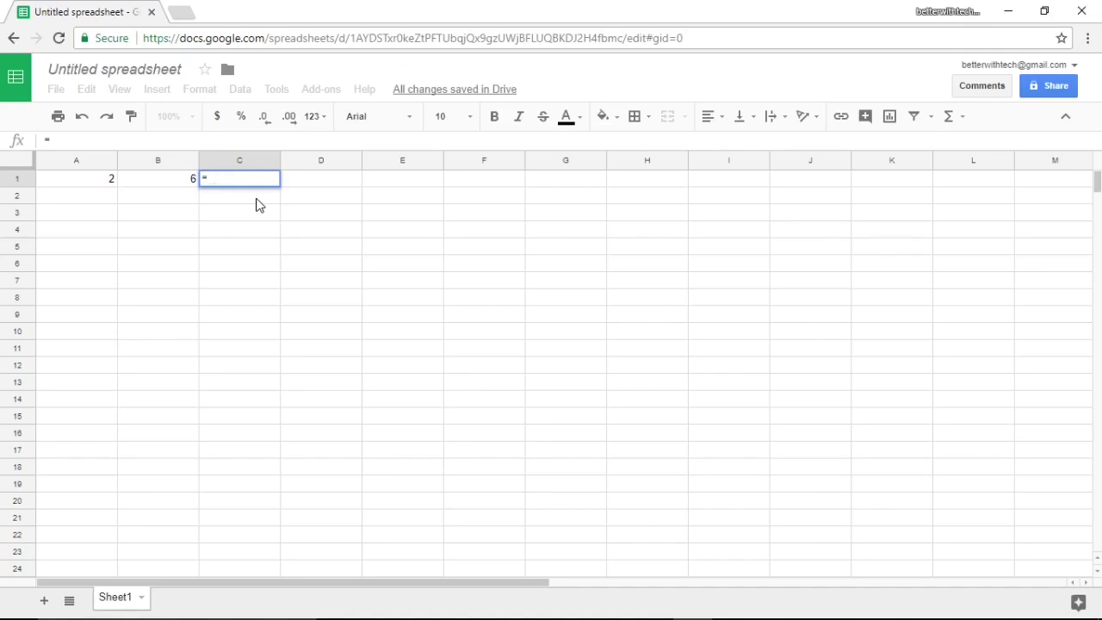
type("P")
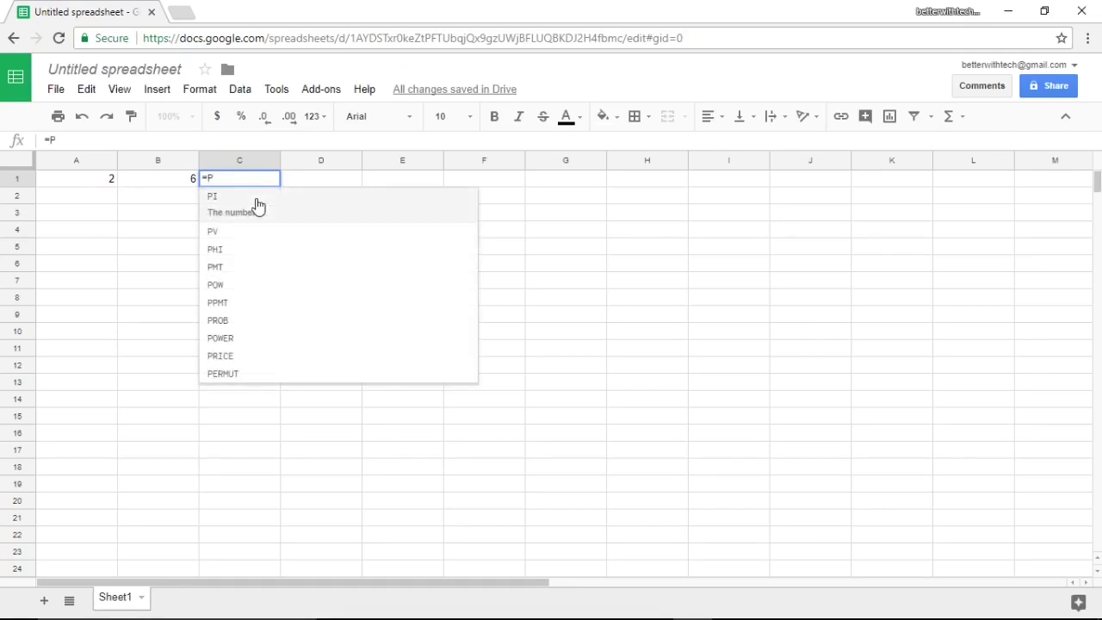
type("OW")
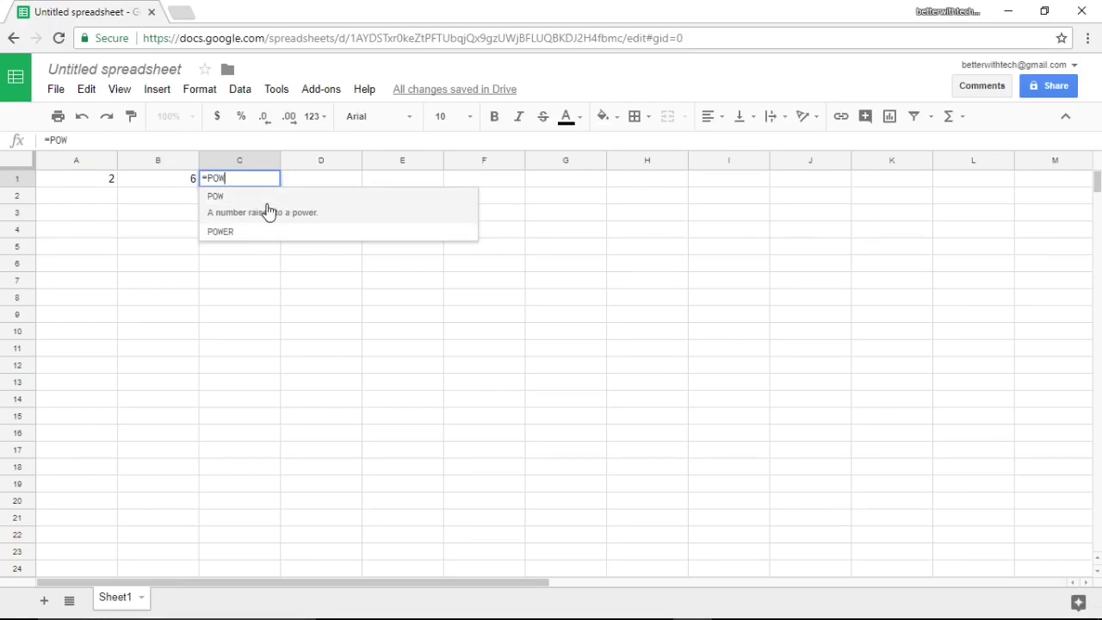
left_click(269, 212)
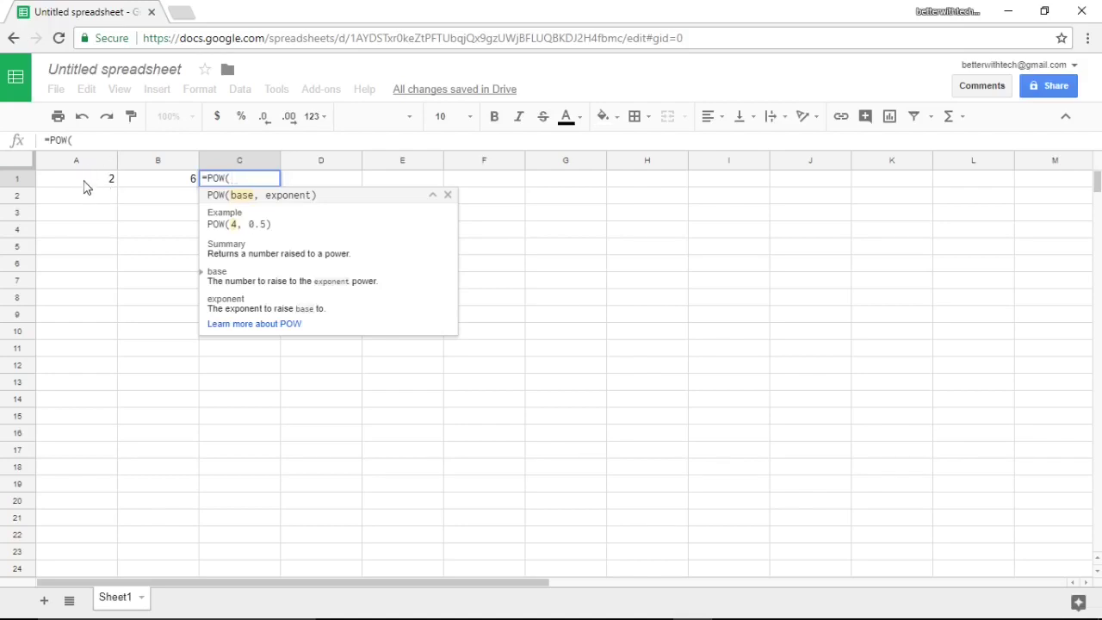
left_click(85, 187)
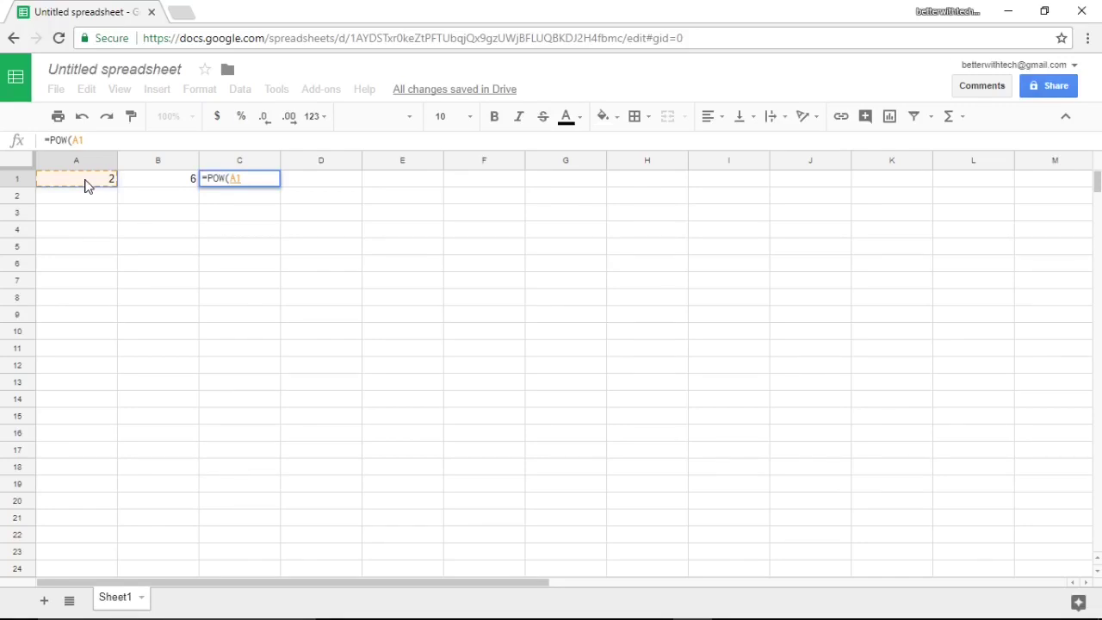
type(",")
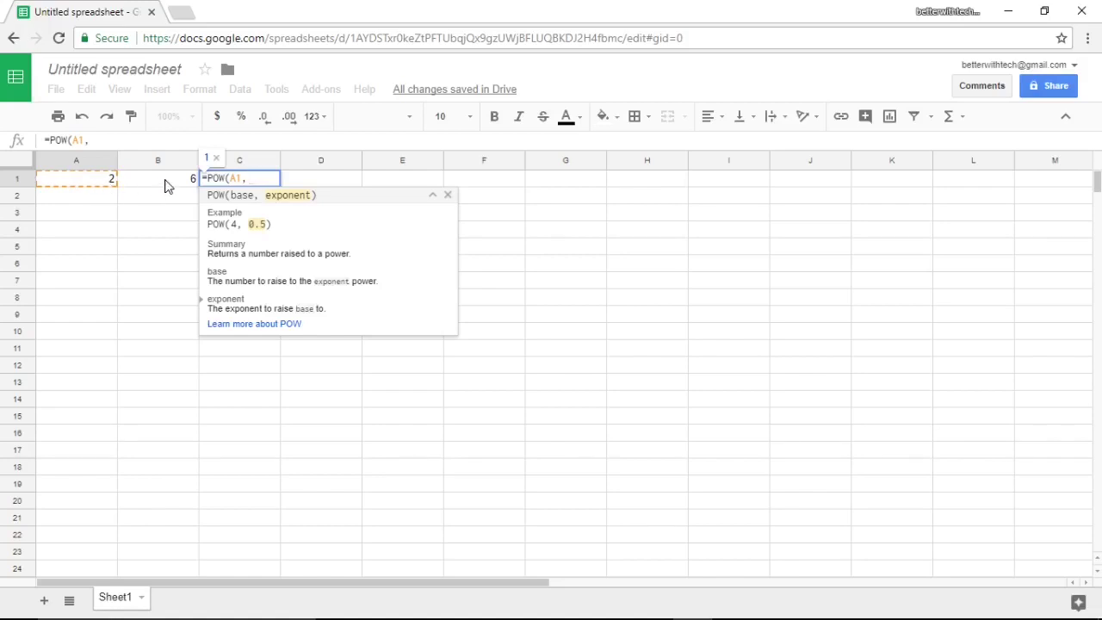
type("B1")
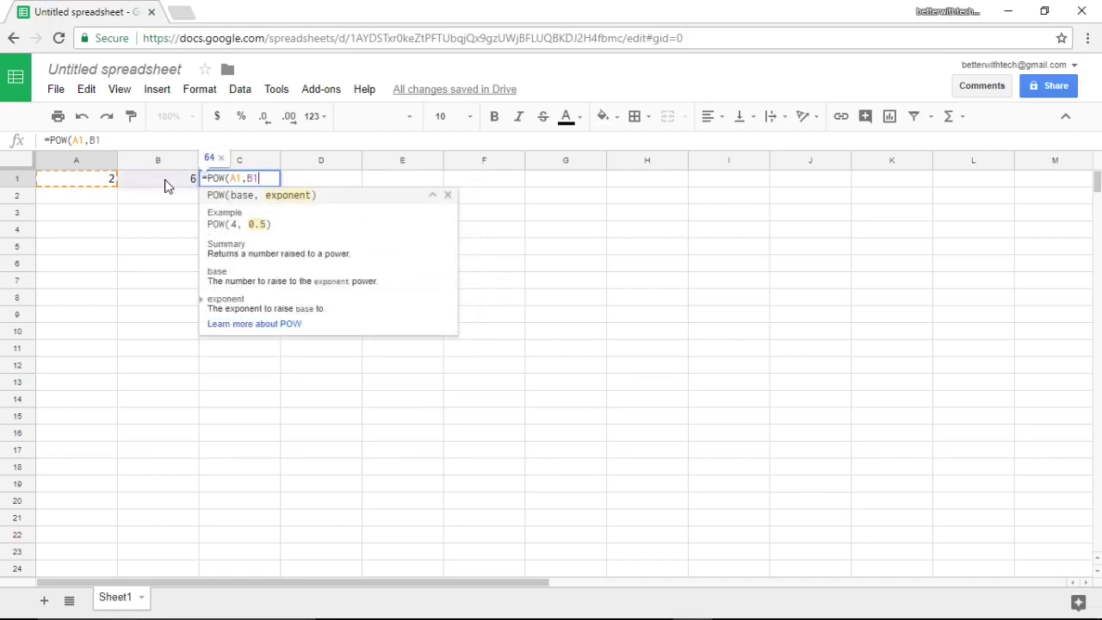
type(")")
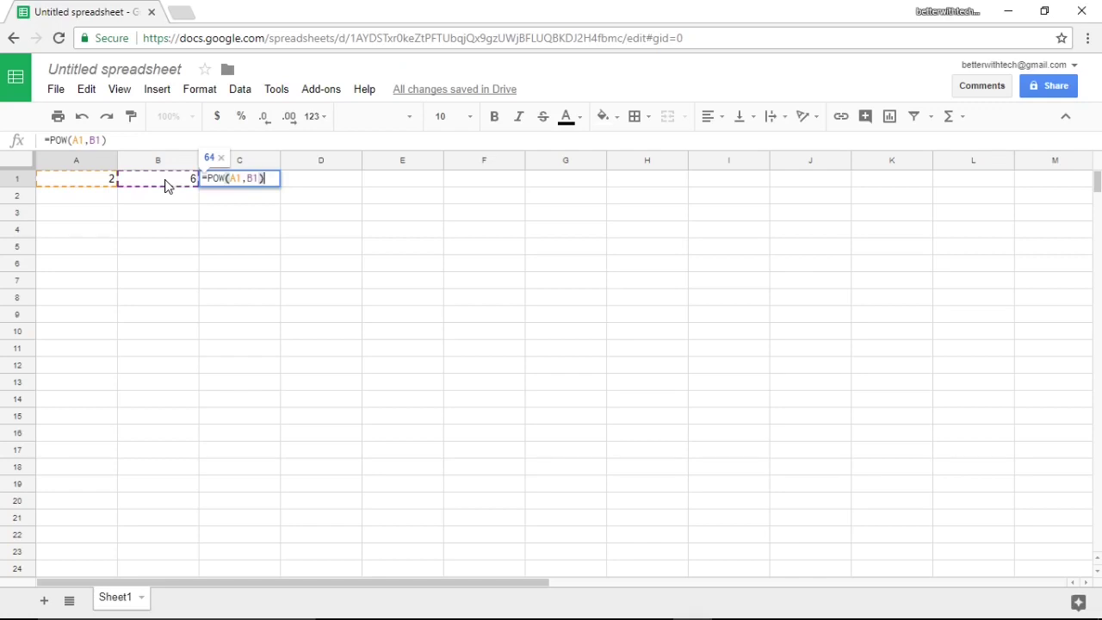
key("Return")
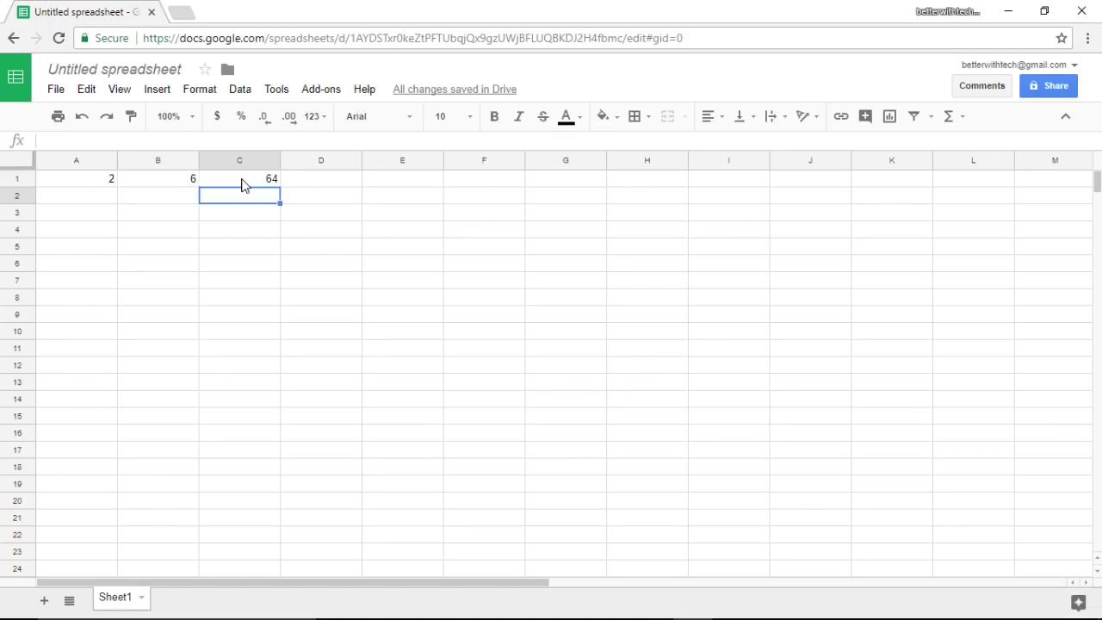
Step: Change the base in cell A1 to 4 and the exponent in B1 to 2, then check the formula in C1
double_click(112, 180)
key("BackSpace")
type("4")
key("ctrl+Return")
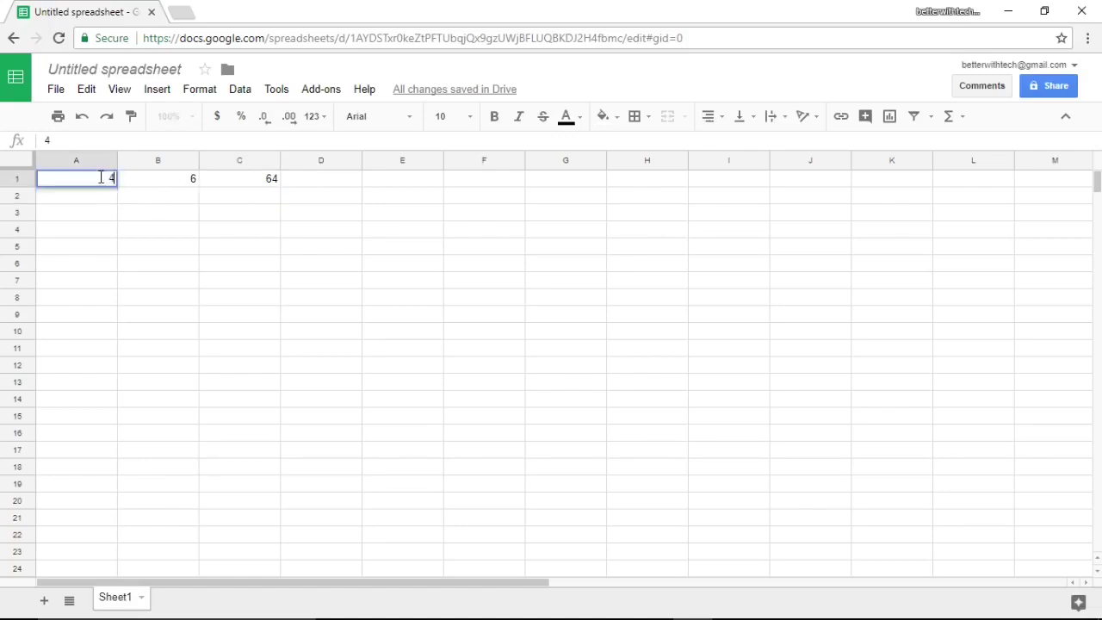
left_click(191, 183)
type("2")
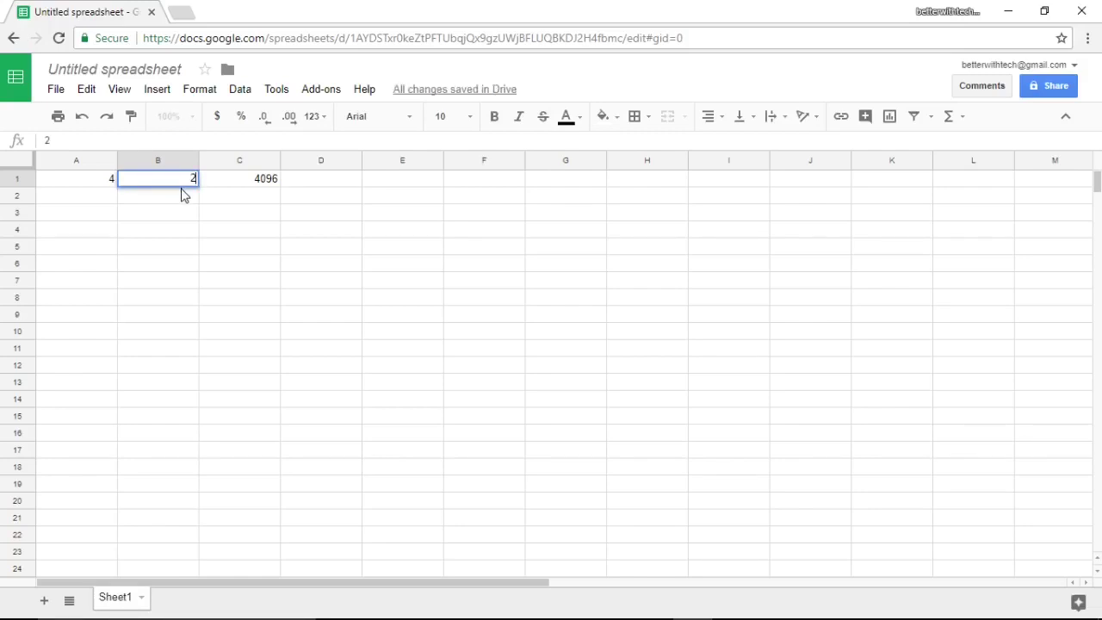
key("Return")
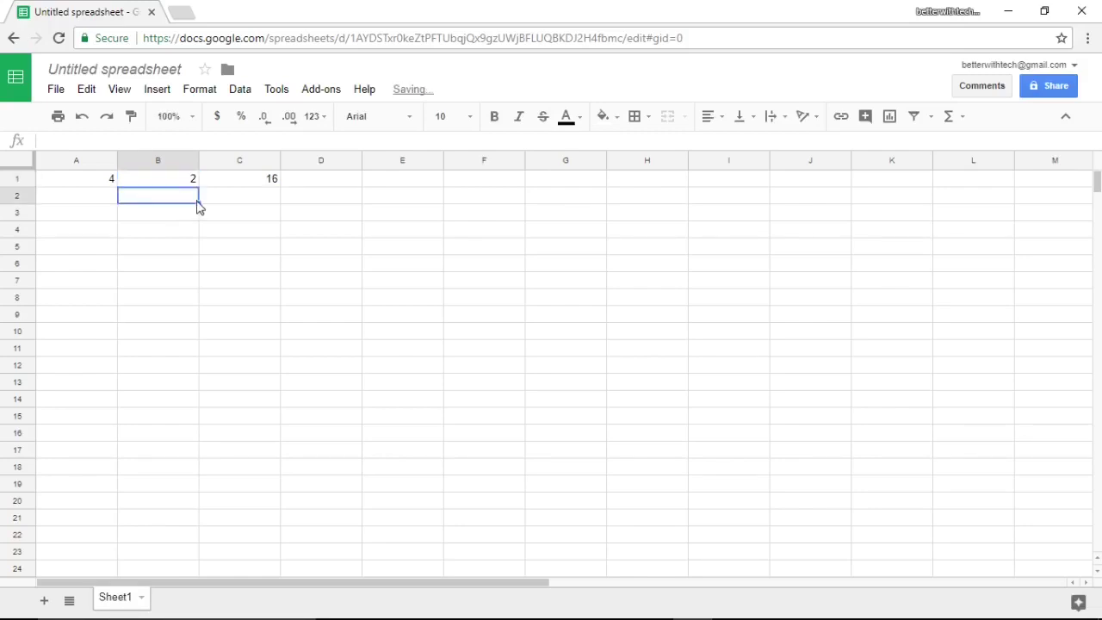
left_click(268, 181)
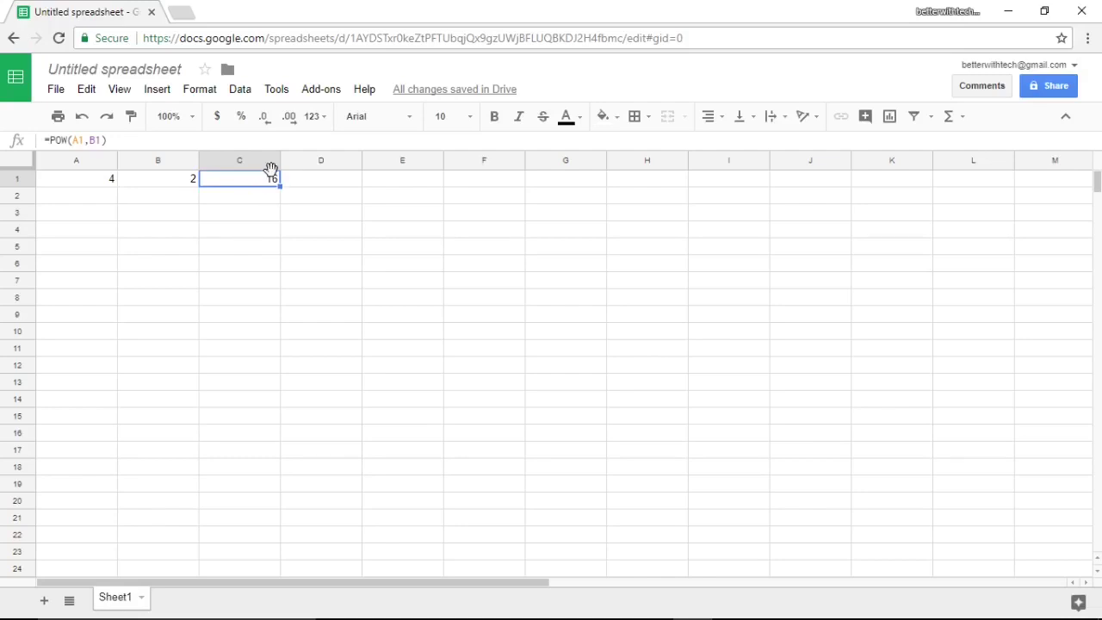
Step: Enter the formula =SQRT(C1) in cell E1 to take the square root of the power result
left_click(401, 184)
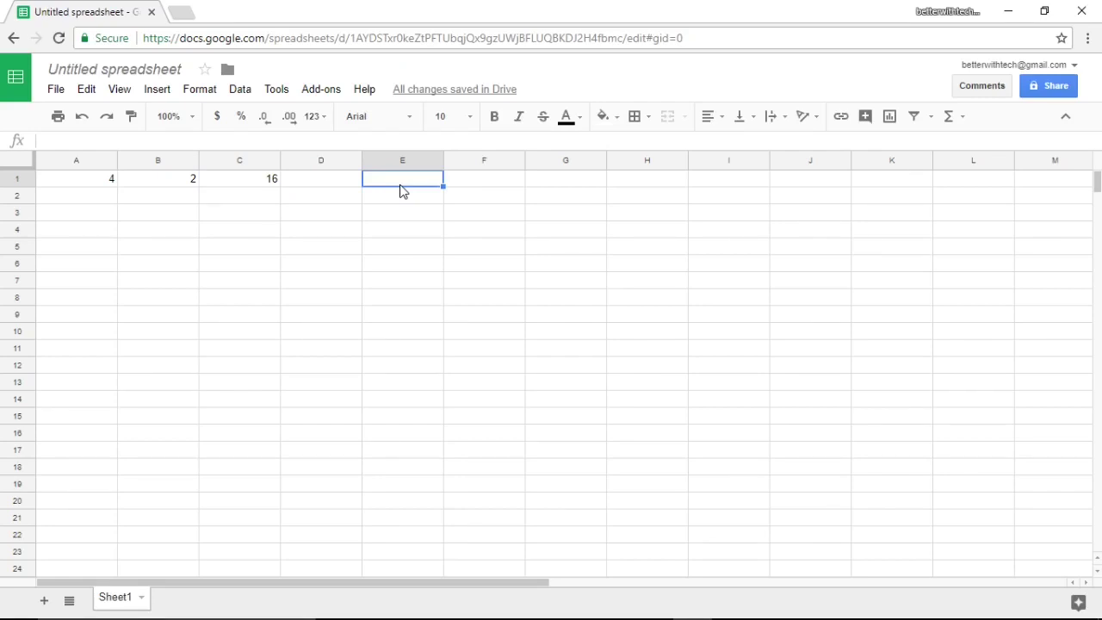
type("=")
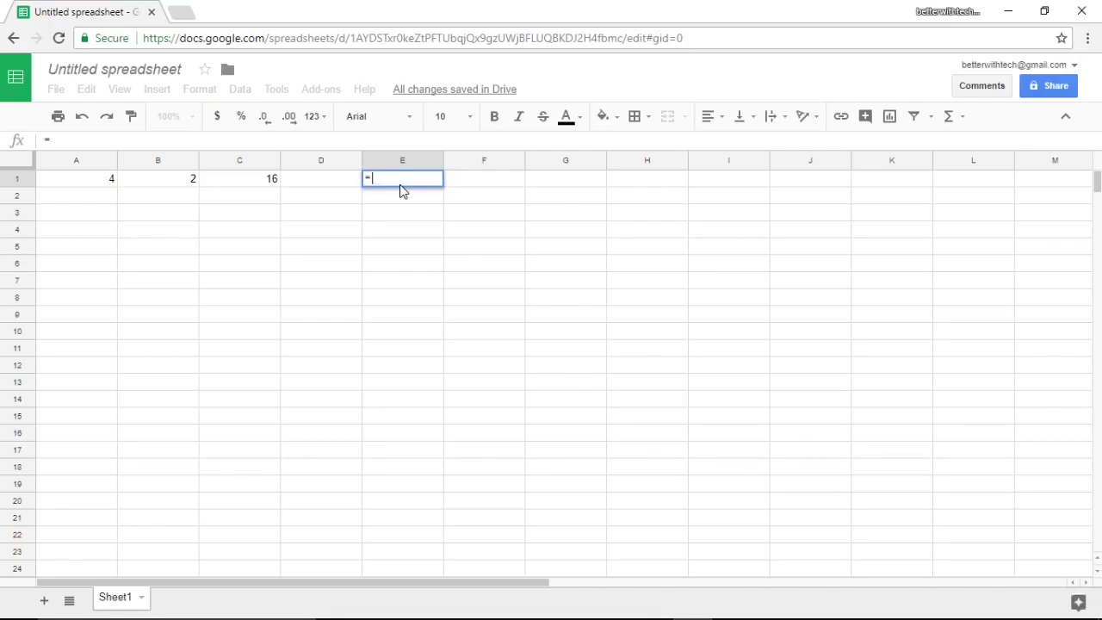
type("S")
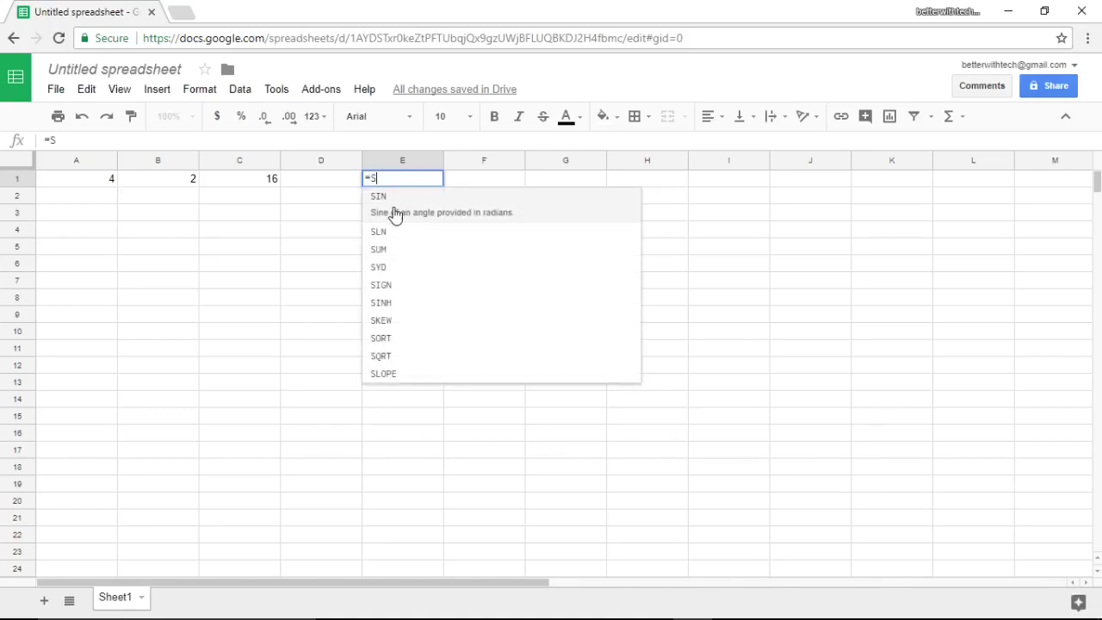
left_click(389, 359)
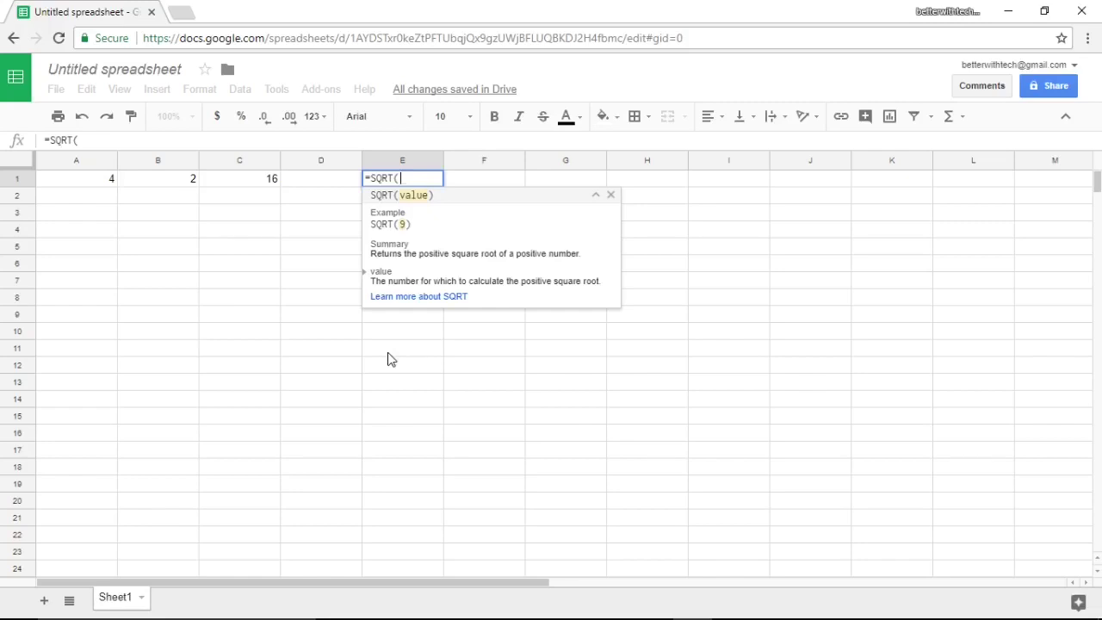
left_click(248, 188)
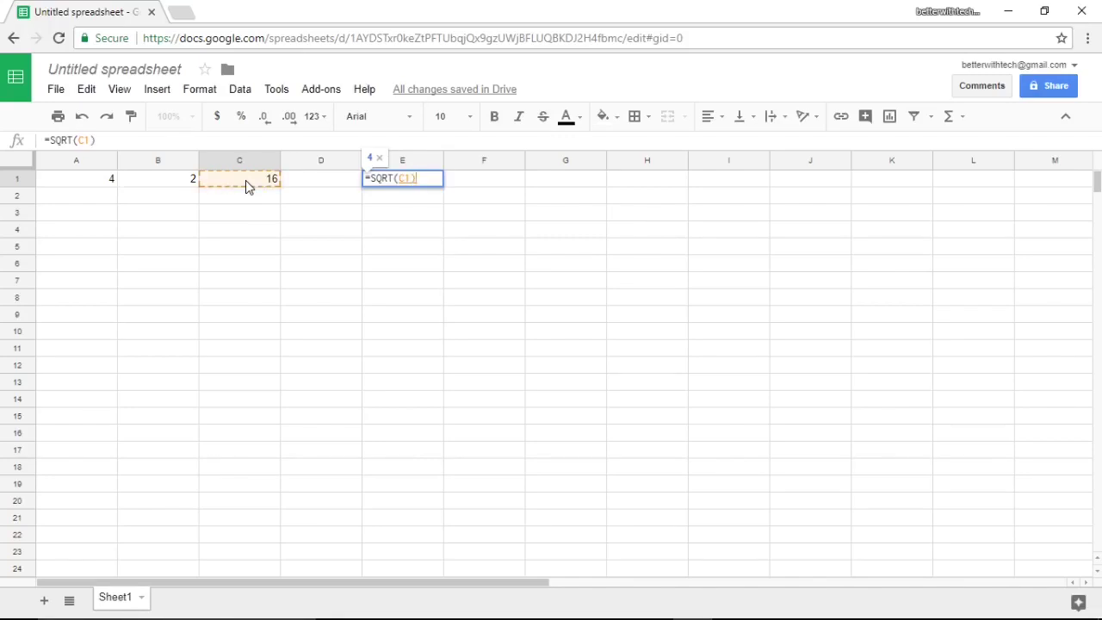
type(")")
key("Return")
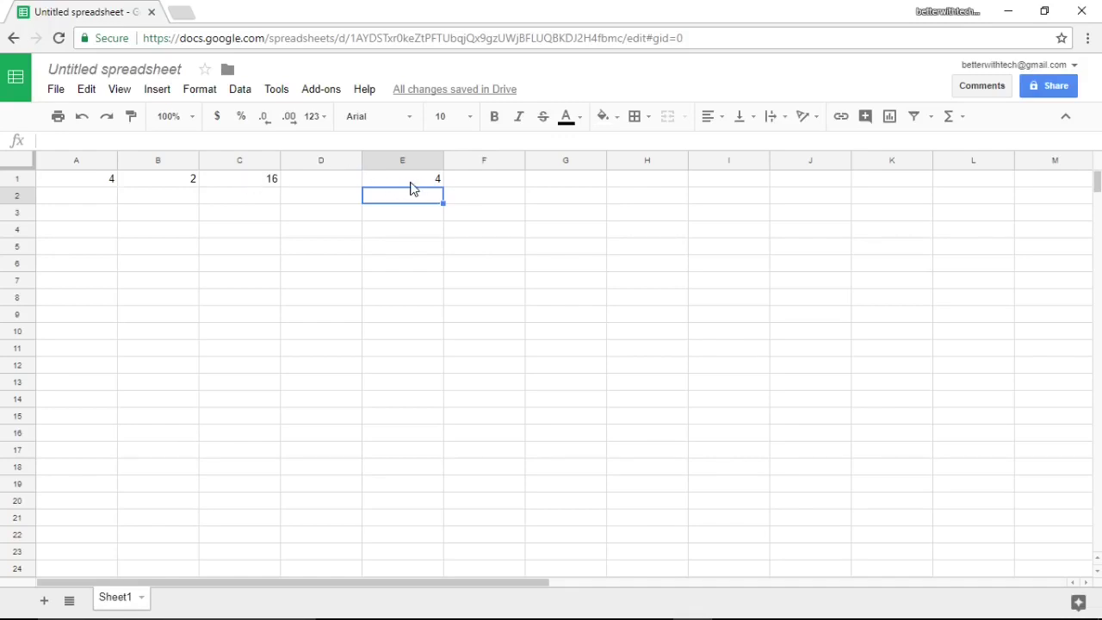
Step: Change the base in cell A1 to 5 and the exponent in B1 to 6, then check the formulas in C1 and E1
left_click(92, 181)
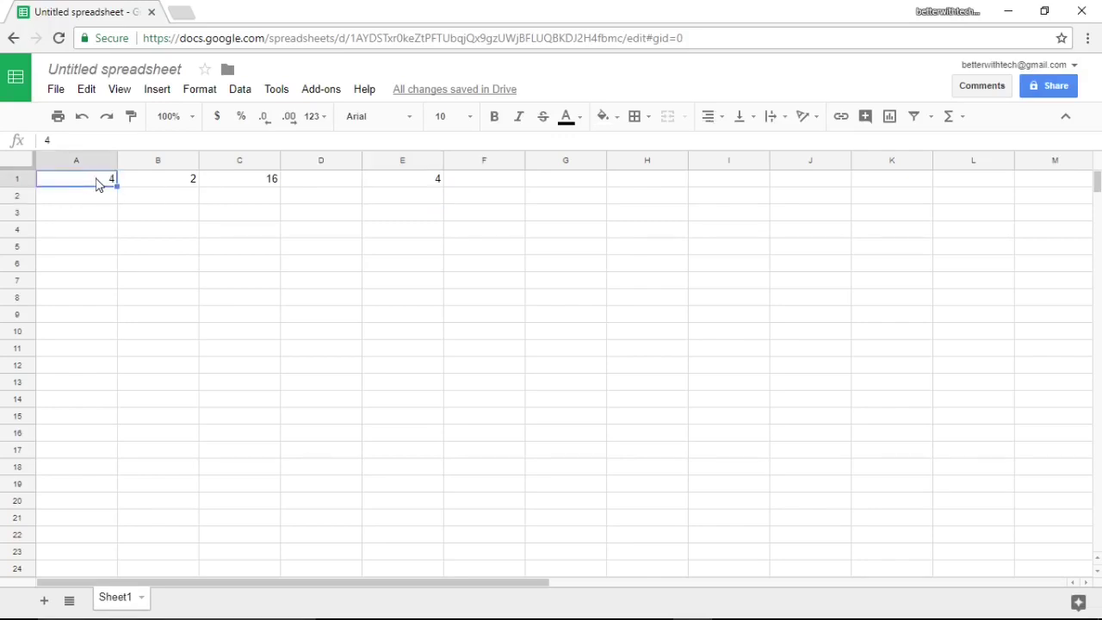
type("5")
key("Return")
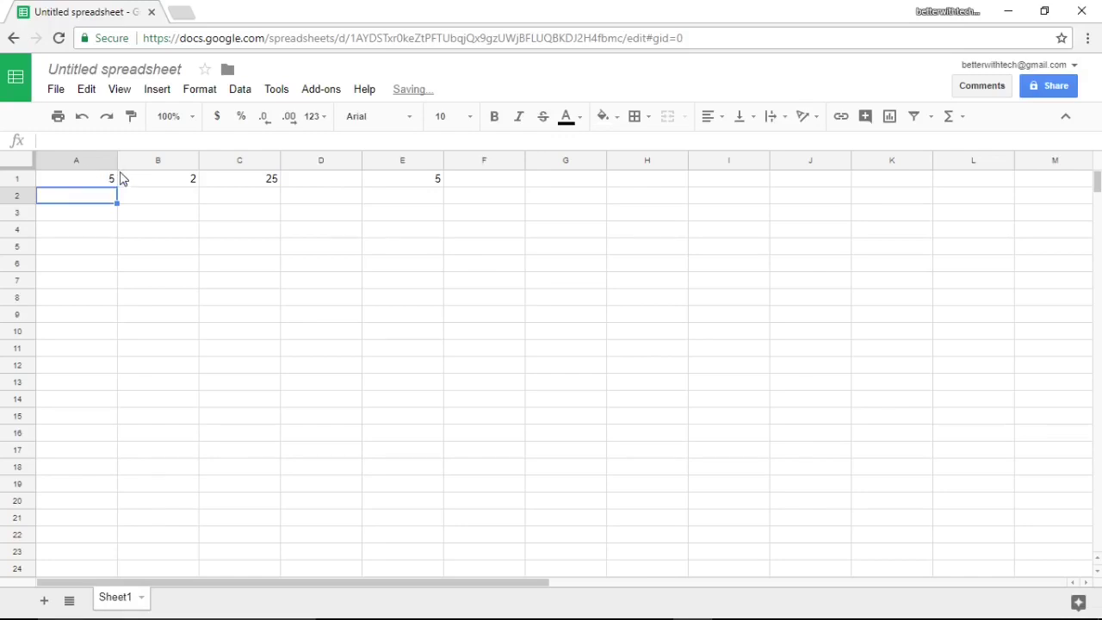
left_click(148, 183)
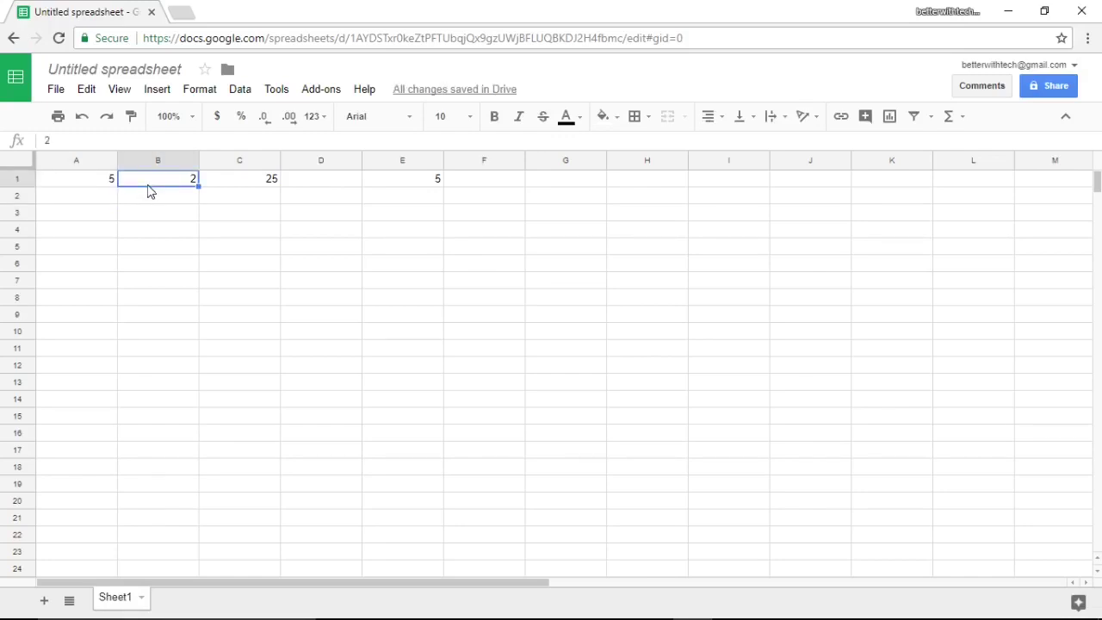
type("6")
key("Return")
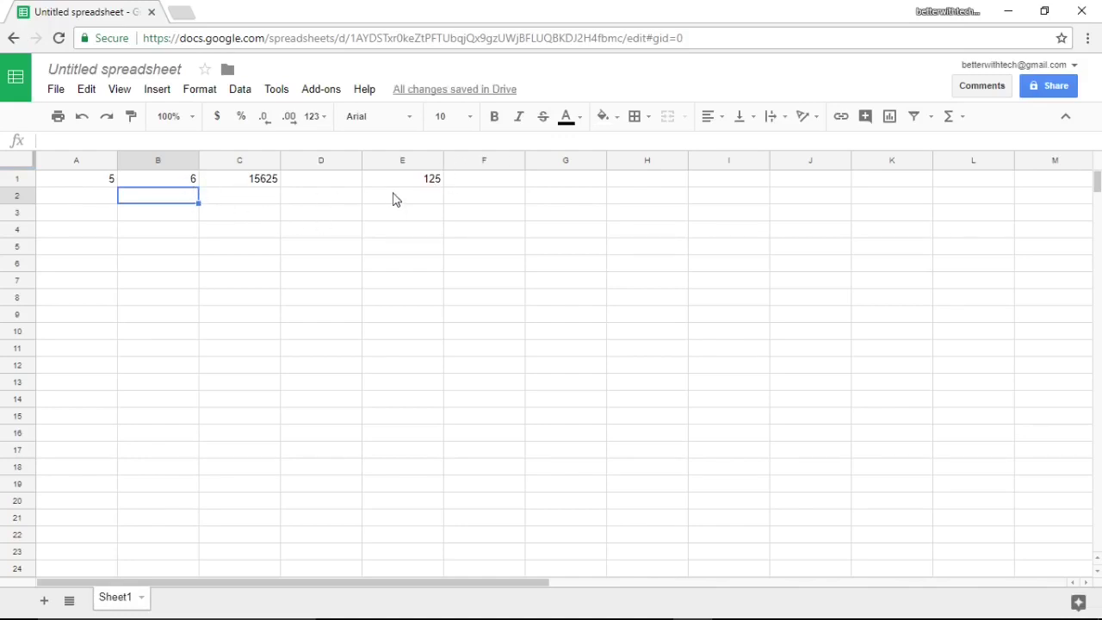
left_click(239, 182)
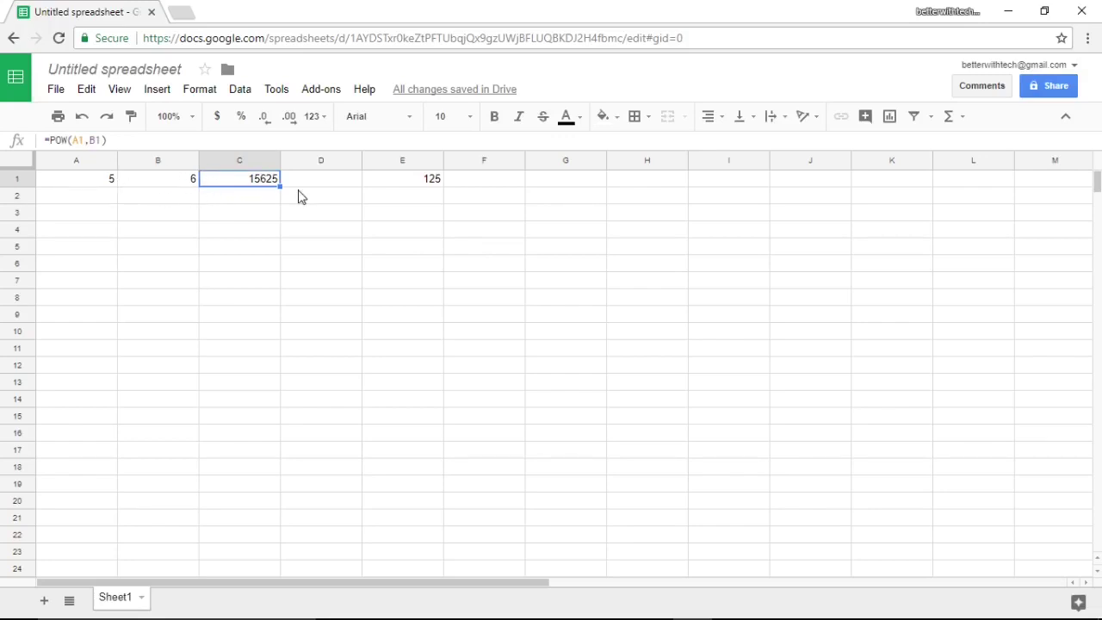
left_click(420, 180)
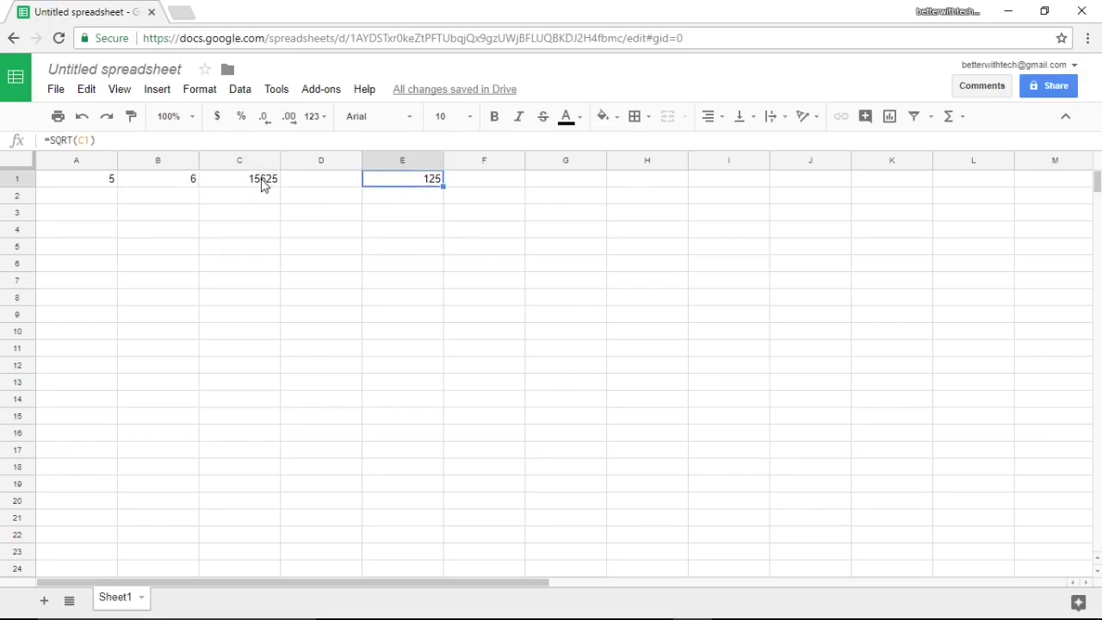